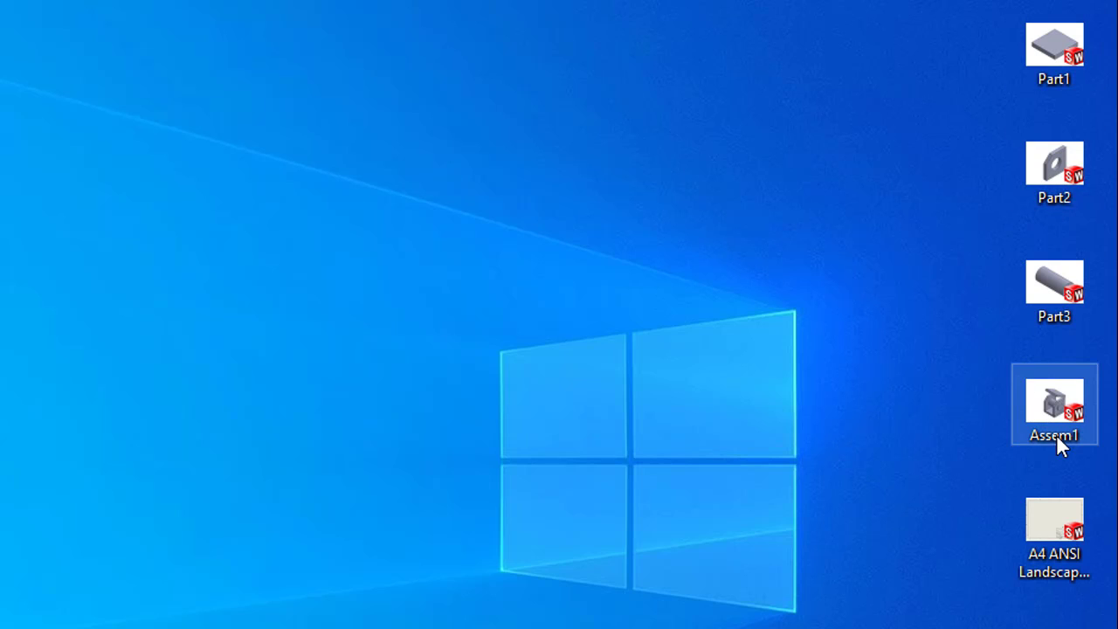
# - Open the Assem1 assembly file from the desktop
pyautogui.click(1045, 563)
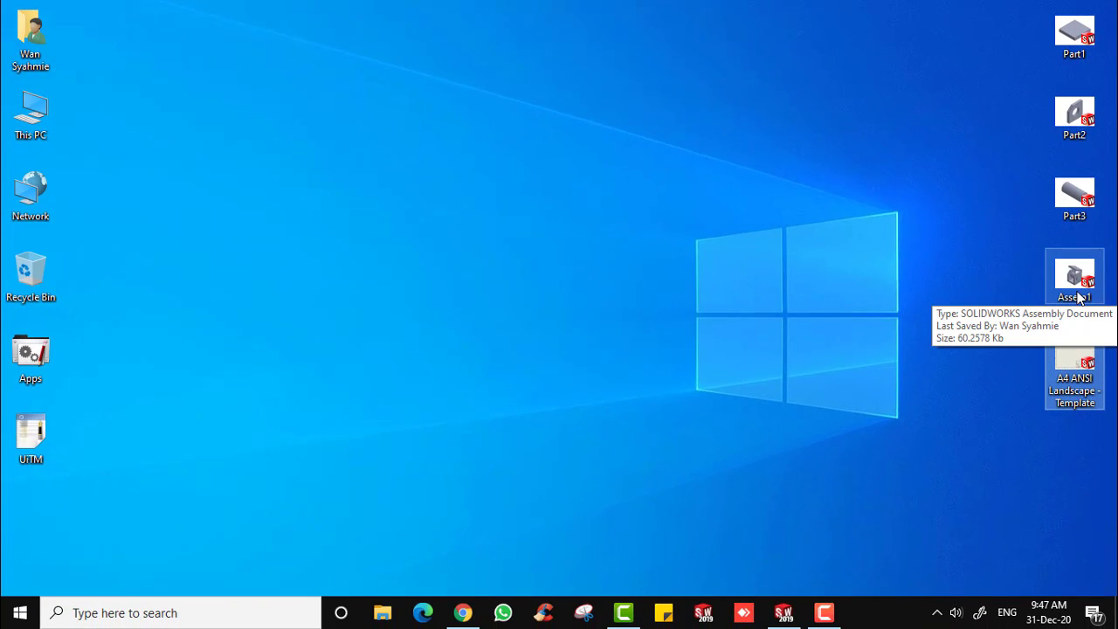
pyautogui.click(934, 274)
pyautogui.doubleClick(1076, 278)
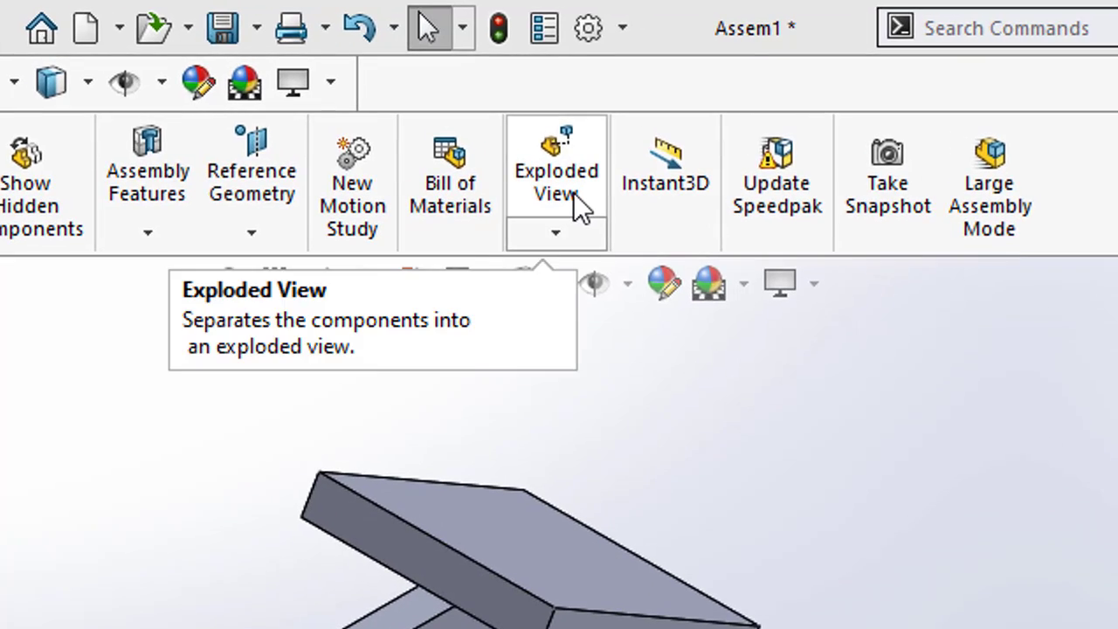
# - Start an exploded view and move the tilted top plate (Part1-2) upward along Y by about 41 mm
pyautogui.click(573, 194)
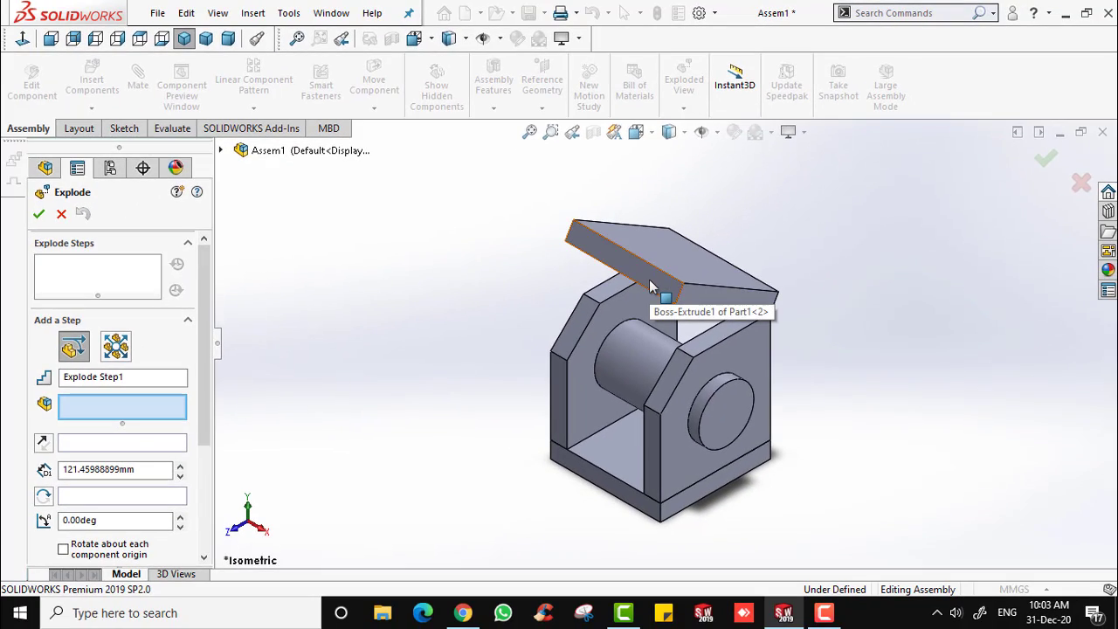
pyautogui.click(650, 287)
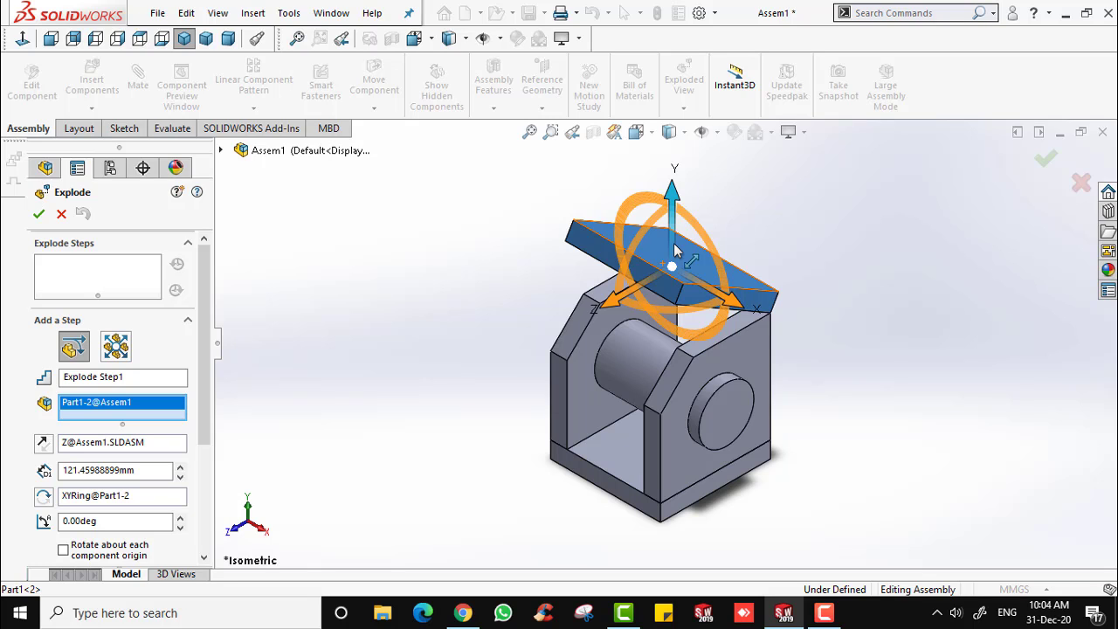
pyautogui.moveTo(674, 243); pyautogui.dragTo(674, 186)
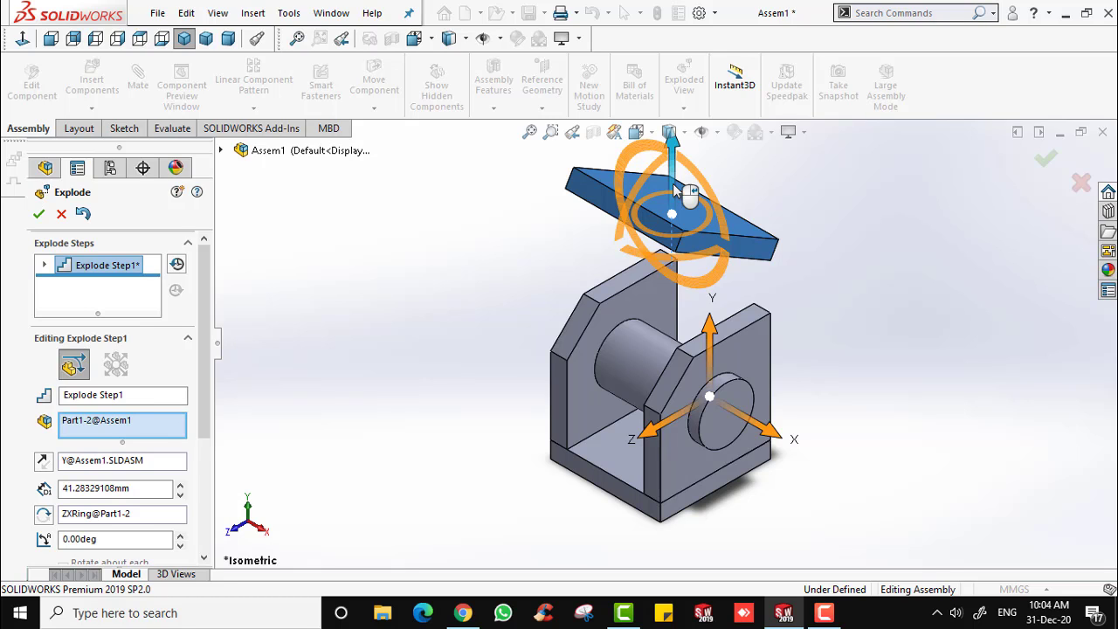
pyautogui.rightClick(673, 191)
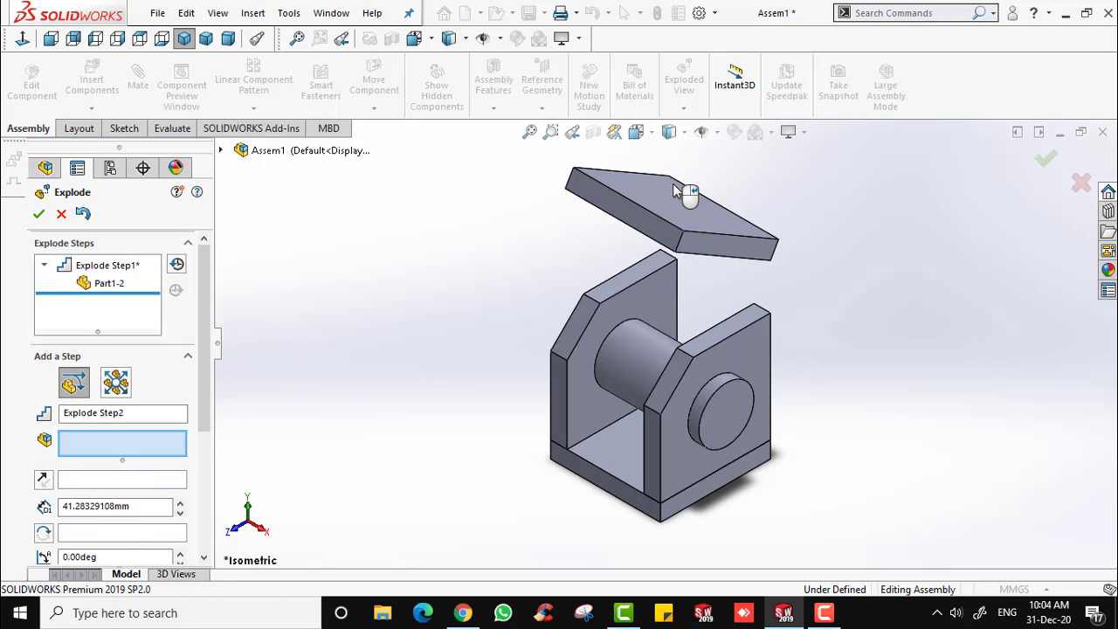
# - Add an explode step that moves the base plate (Part1-1) downward along Y by about 37 mm
pyautogui.click(602, 481)
pyautogui.moveTo(655, 412); pyautogui.dragTo(663, 441)
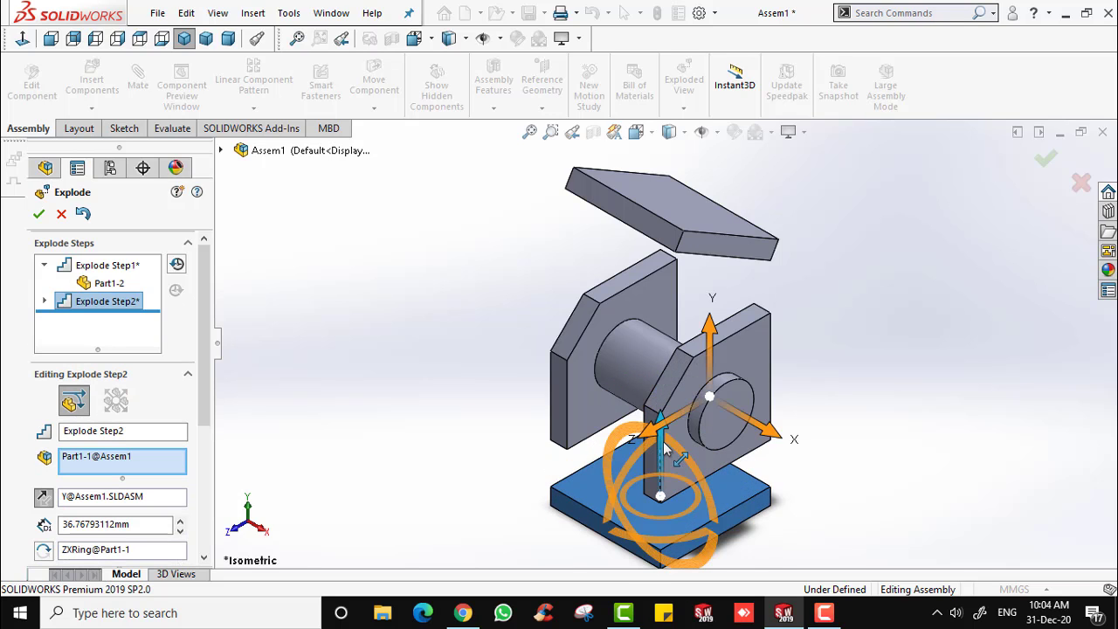
pyautogui.rightClick(663, 441)
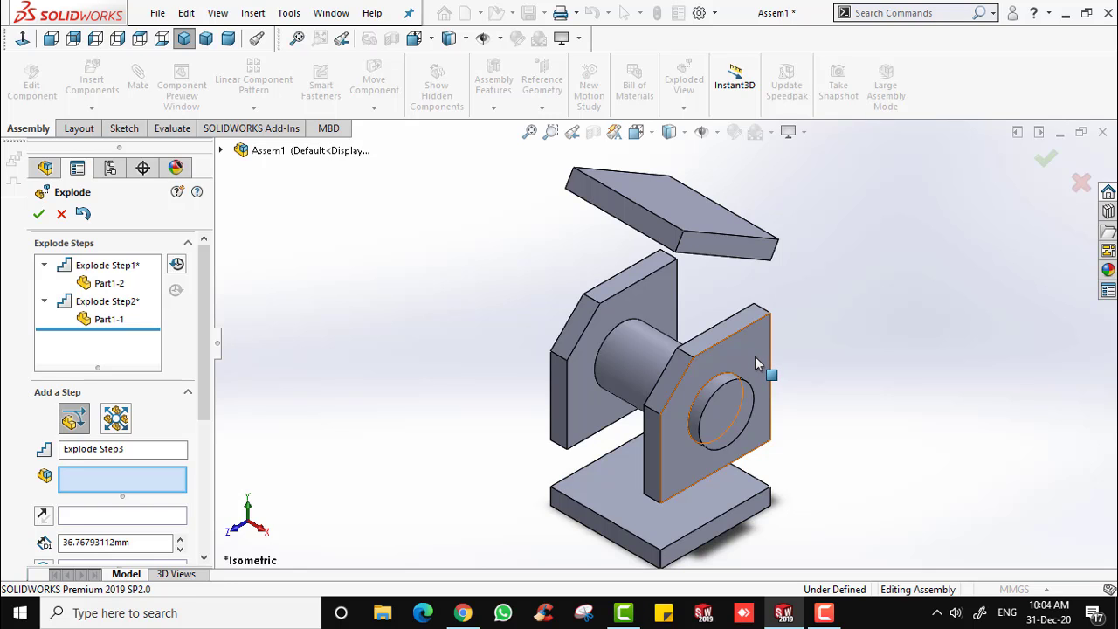
# - Add an explode step that moves the front side plate (Part2-2) outward along X by about 120 mm
pyautogui.click(754, 358)
pyautogui.moveTo(751, 435); pyautogui.dragTo(932, 427)
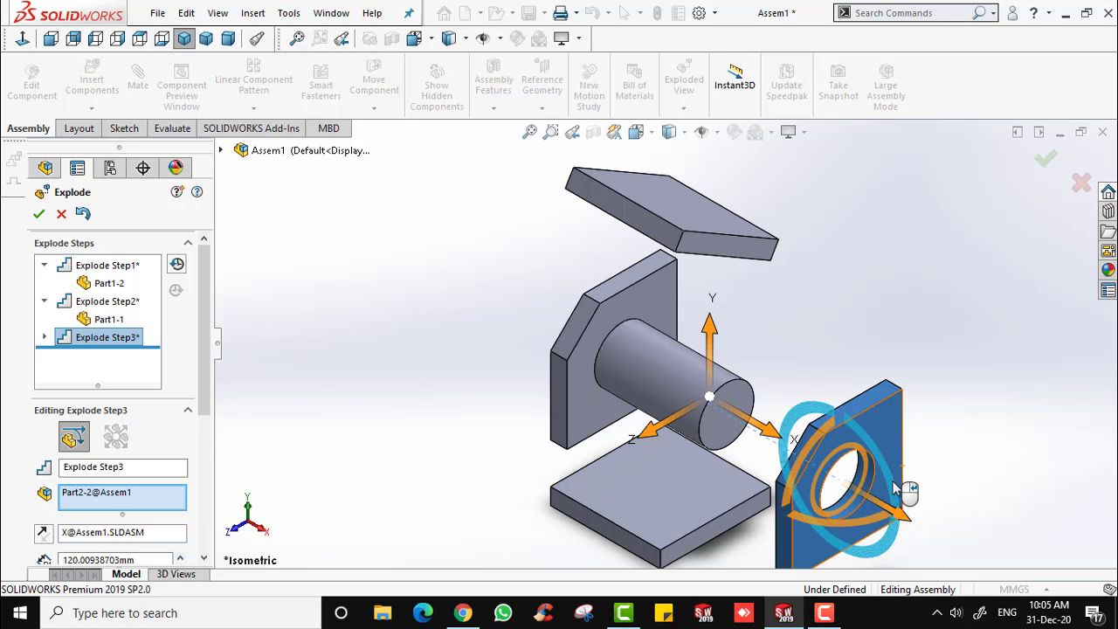
pyautogui.click(766, 382)
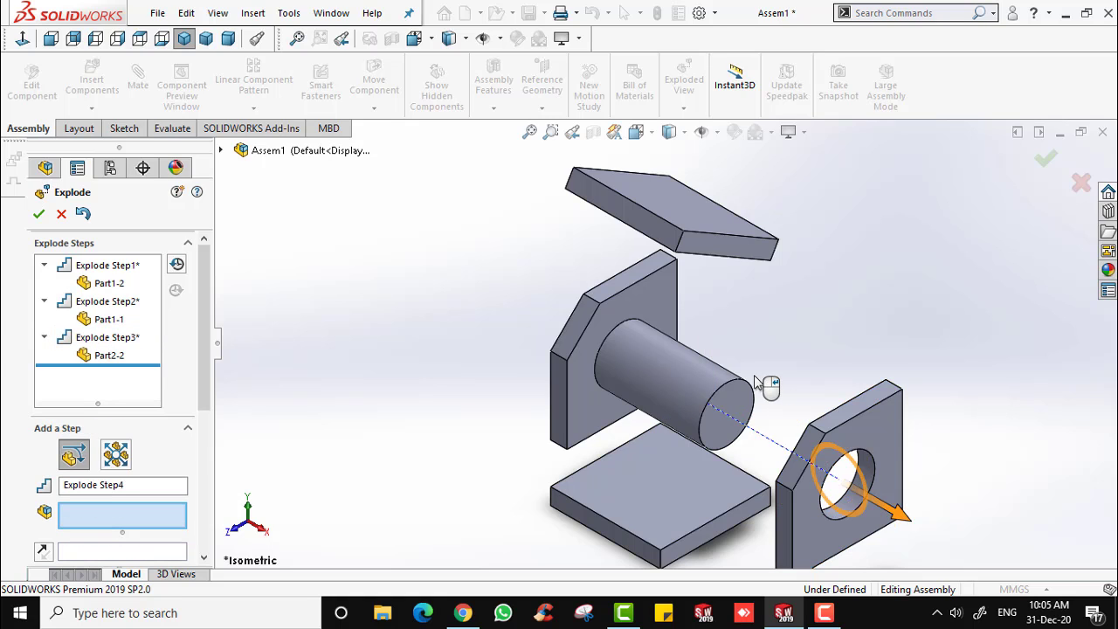
# - Explode the rear side plate (Part2-1) off the opposite end of the cylinder along X and finish the exploded view
pyautogui.click(556, 388)
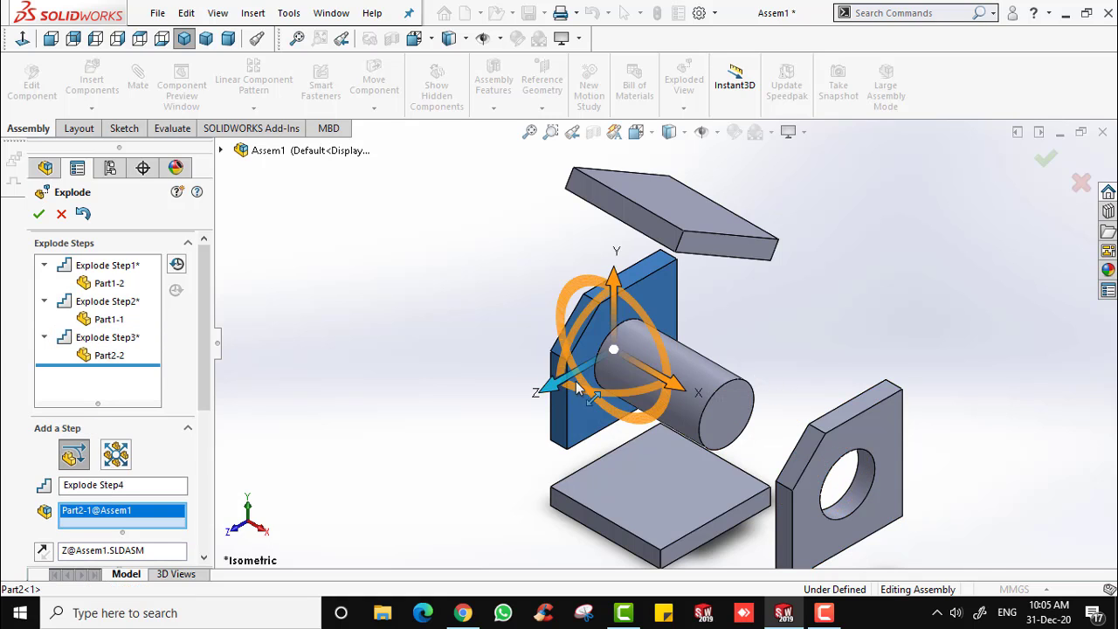
pyautogui.moveTo(657, 378); pyautogui.dragTo(511, 341)
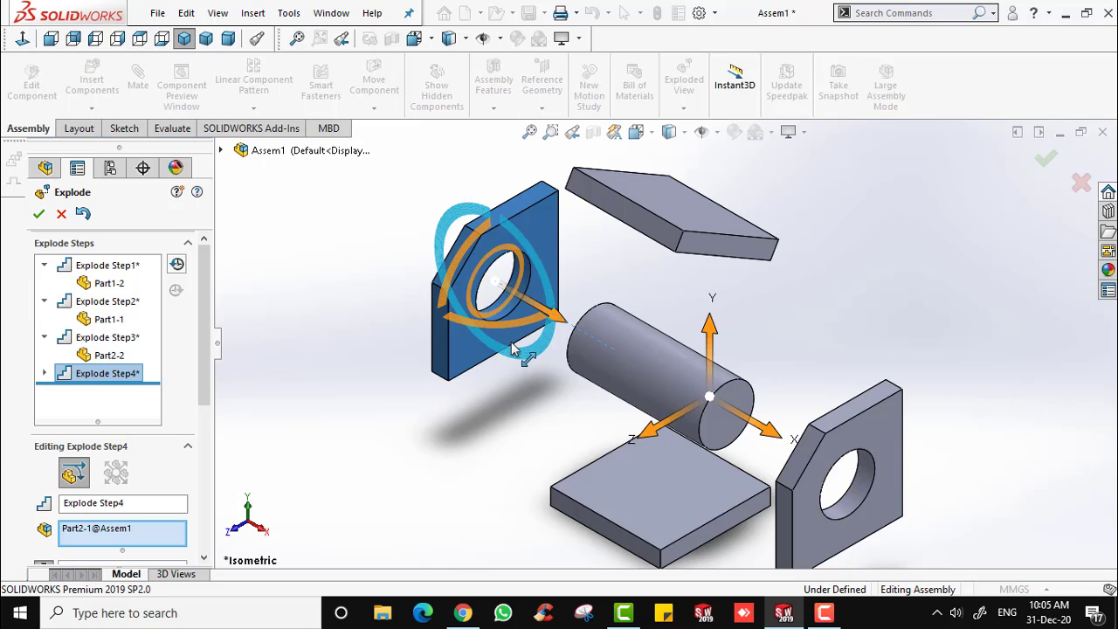
pyautogui.click(521, 346)
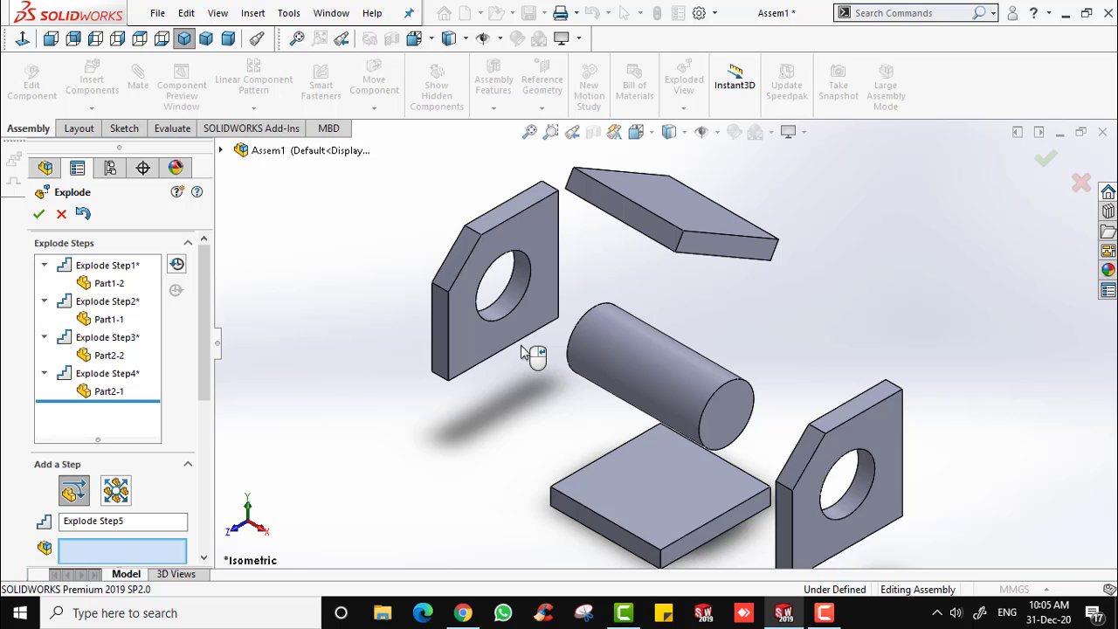
pyautogui.click(39, 214)
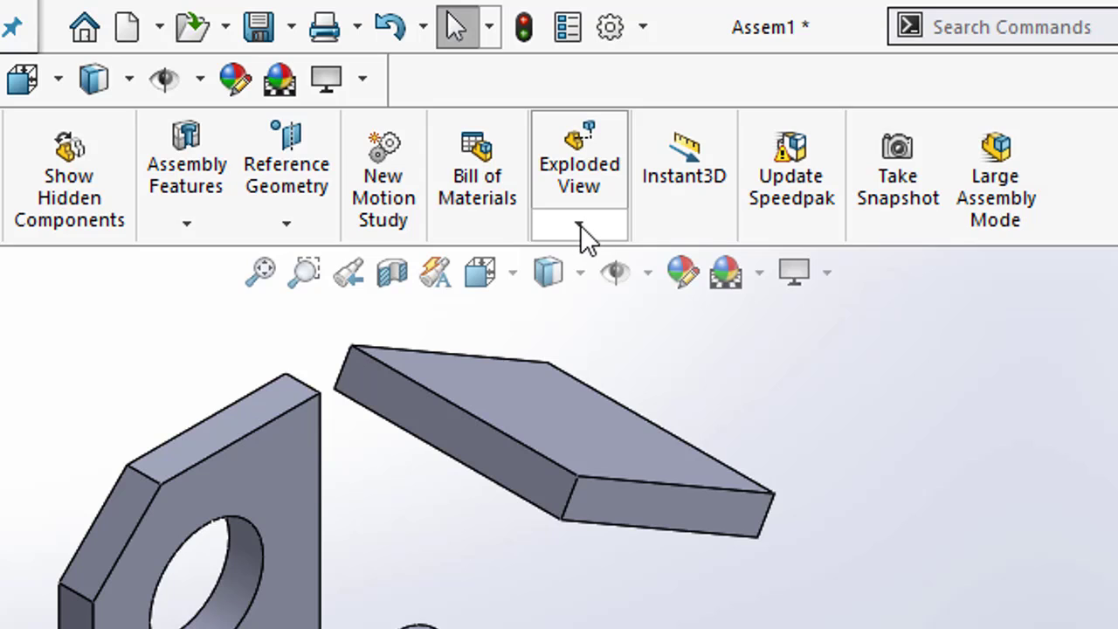
# - Start an Explode Line Sketch and route a line from the cylinder's round face to the rear side plate's hole
pyautogui.click(582, 225)
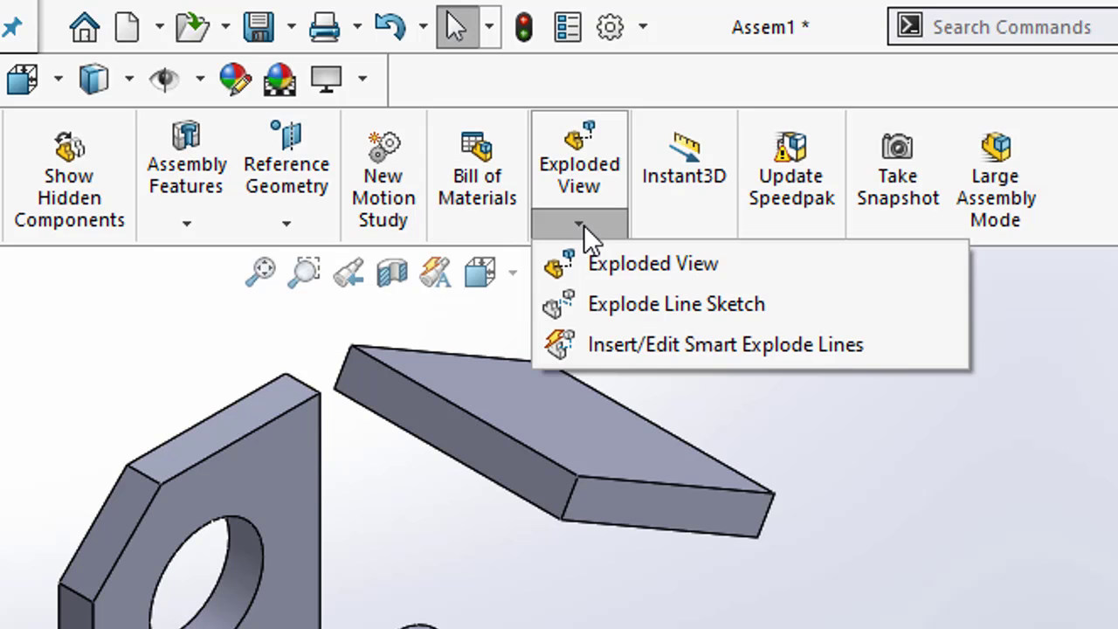
pyautogui.click(669, 311)
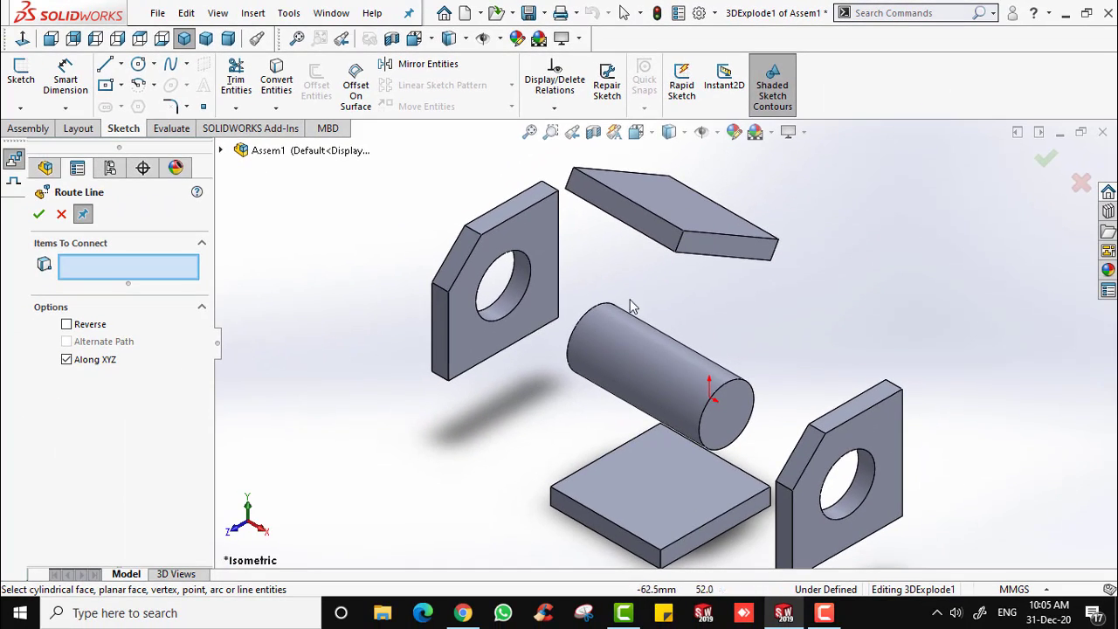
pyautogui.click(611, 349)
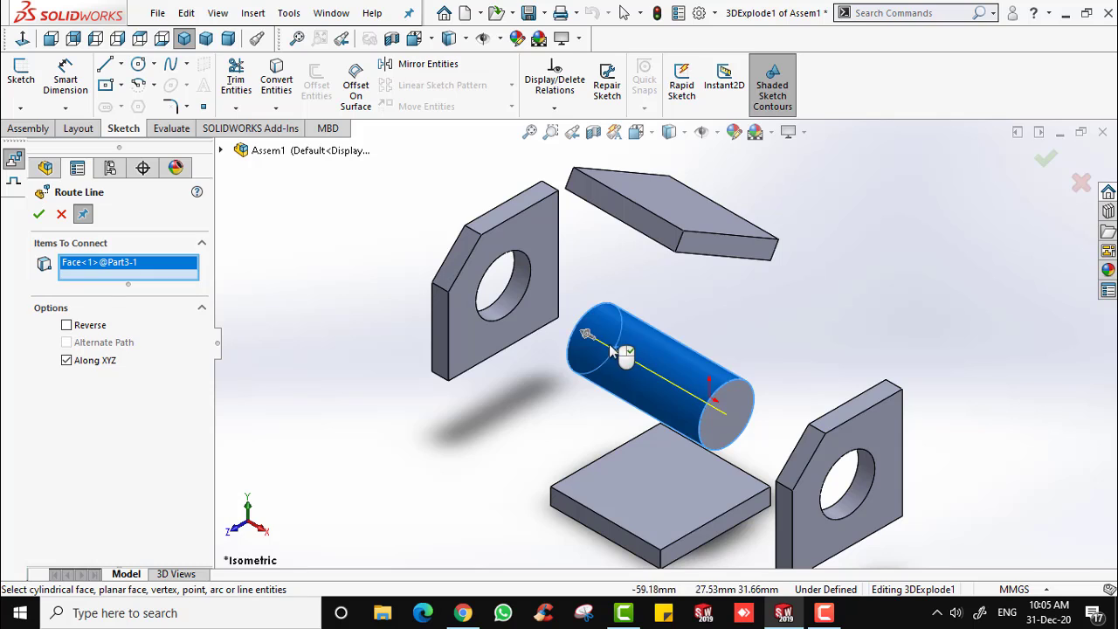
pyautogui.click(518, 286)
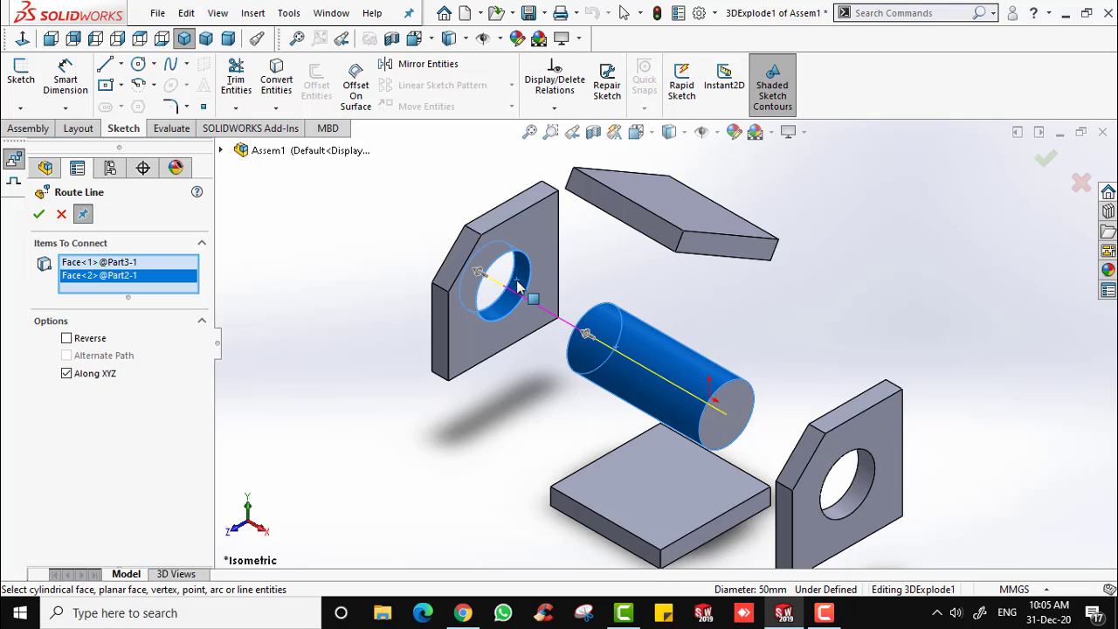
pyautogui.press('Return')
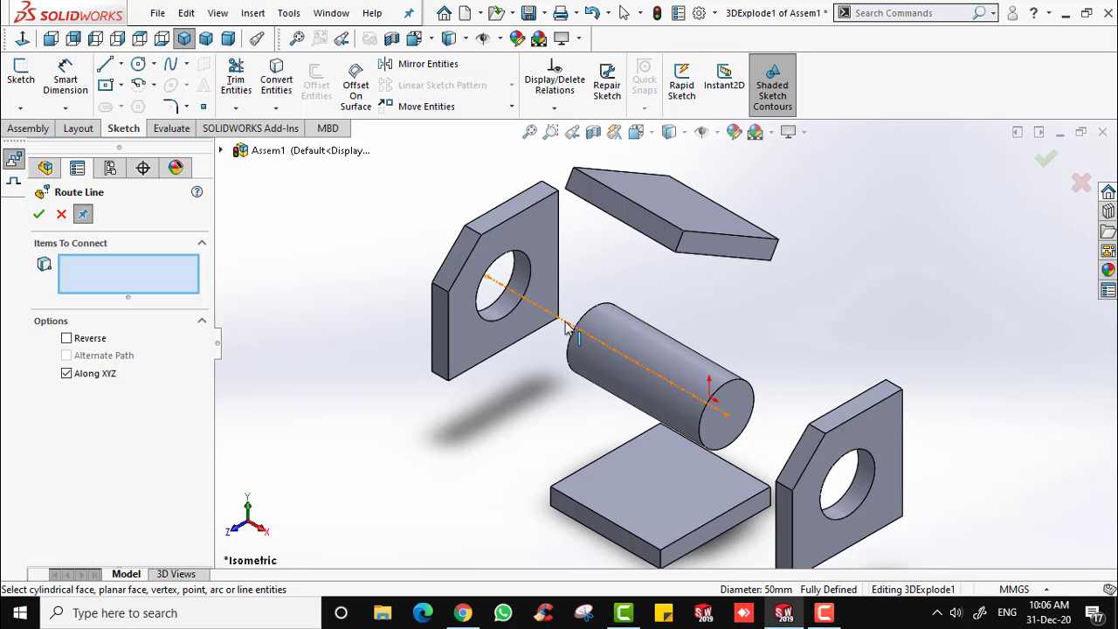
# - Route a second explode line from the cylinder's round face to the front side plate's hole and finish the Route Line command
pyautogui.click(681, 367)
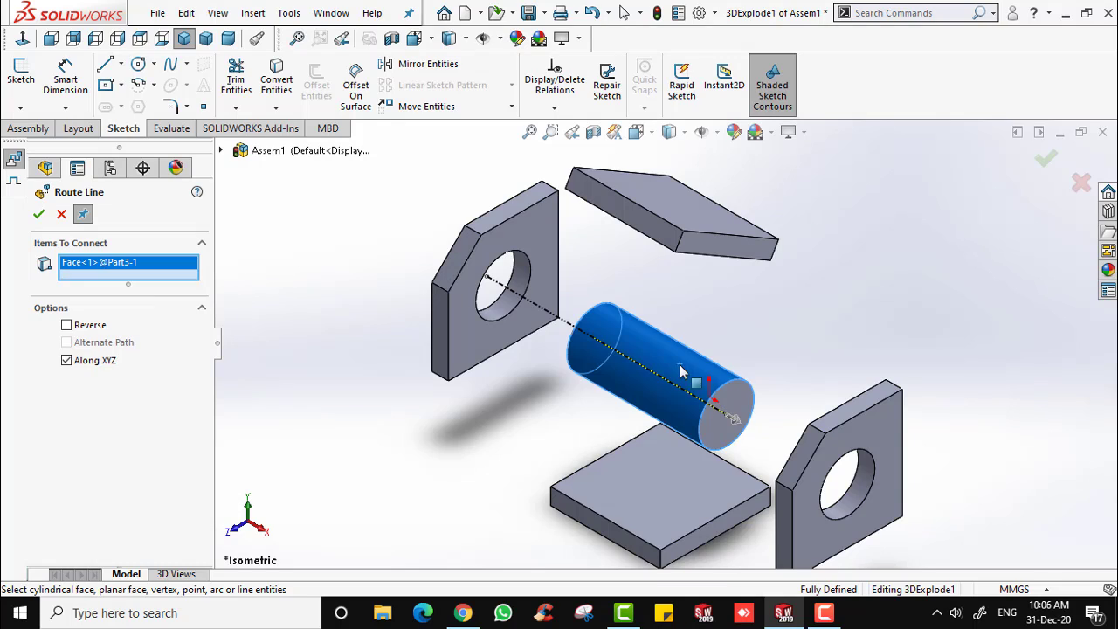
pyautogui.click(864, 491)
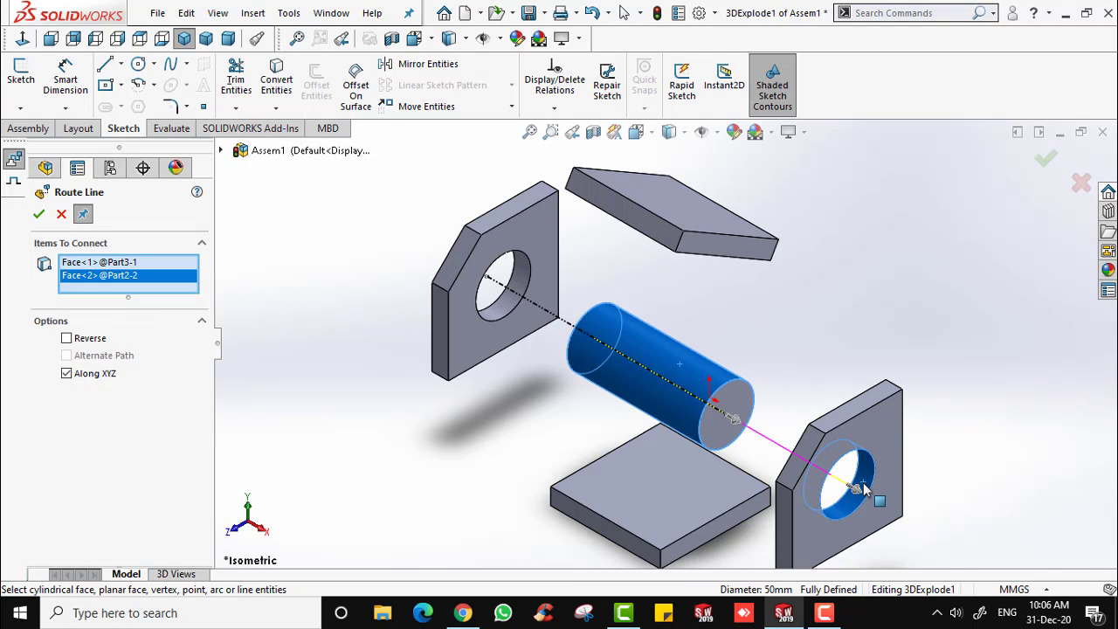
pyautogui.press('Return')
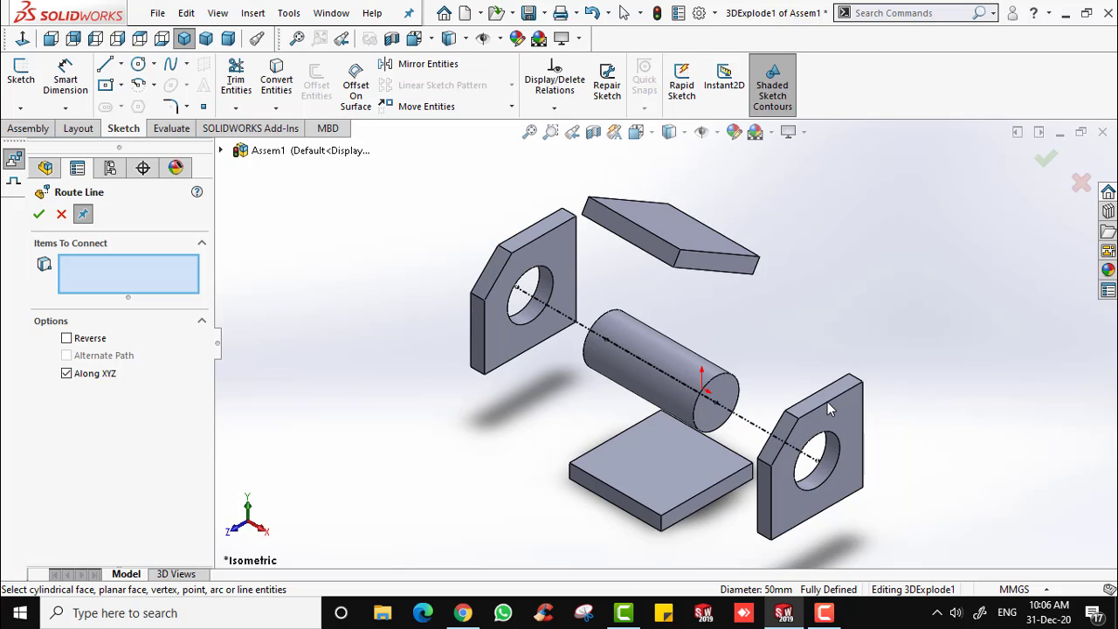
pyautogui.keyDown('ctrl'); pyautogui.moveTo(827, 402); pyautogui.dragTo(786, 387, button='middle'); pyautogui.keyUp('ctrl')
pyautogui.click(40, 214)
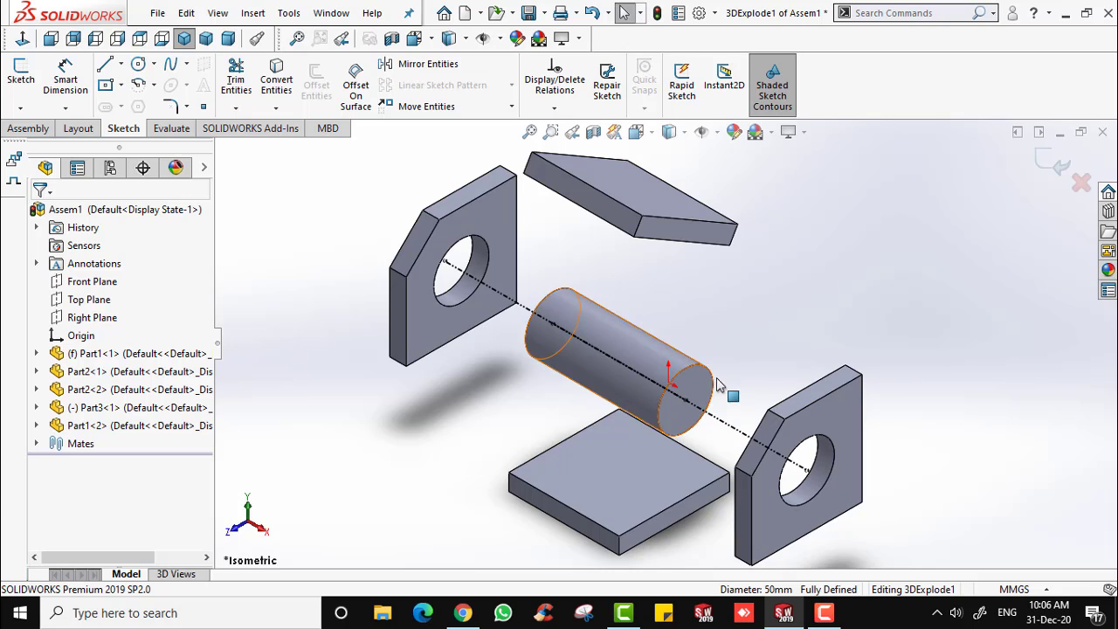
# - Save the exploded Assem1 assembly and close it
pyautogui.click(530, 14)
pyautogui.click(525, 257)
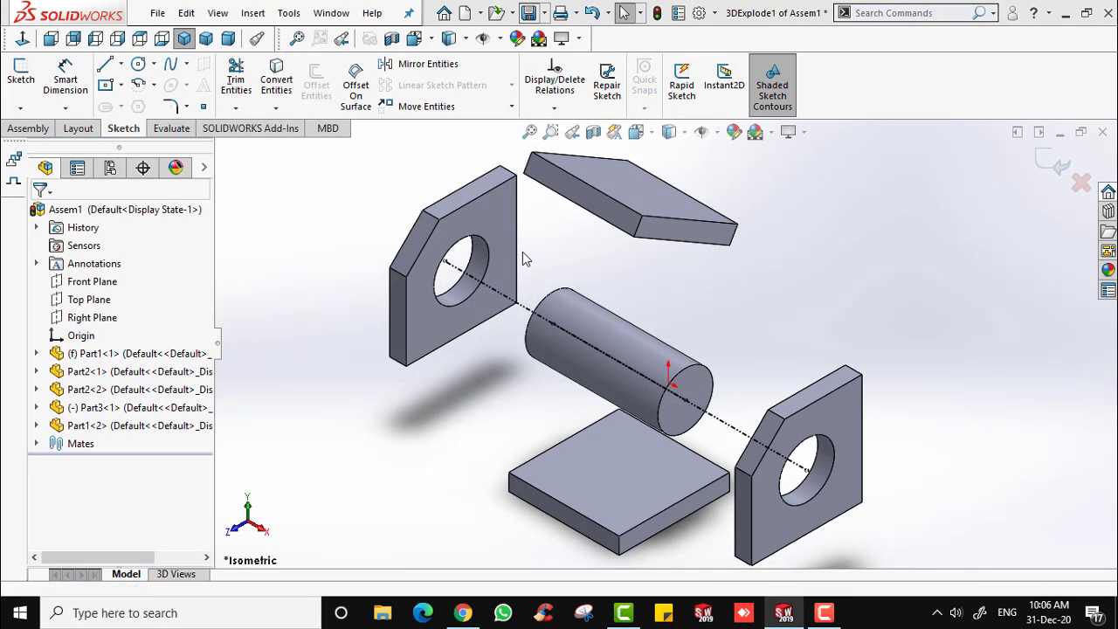
pyautogui.click(1103, 132)
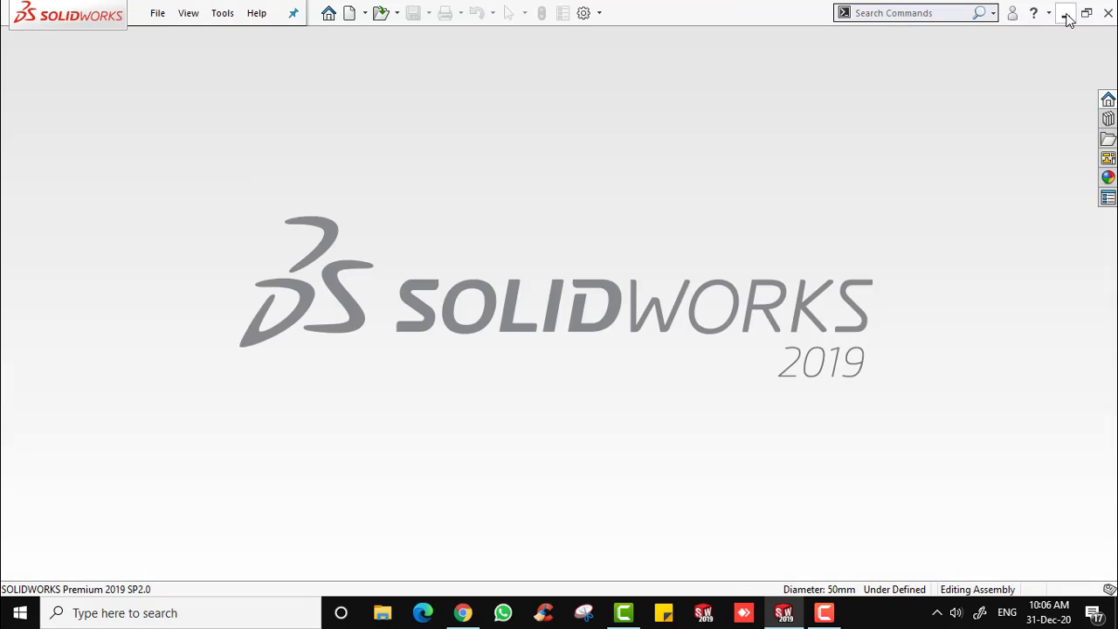
# - Return to the desktop and open the A4 ANSI Landscape - Template drawing
pyautogui.click(1066, 13)
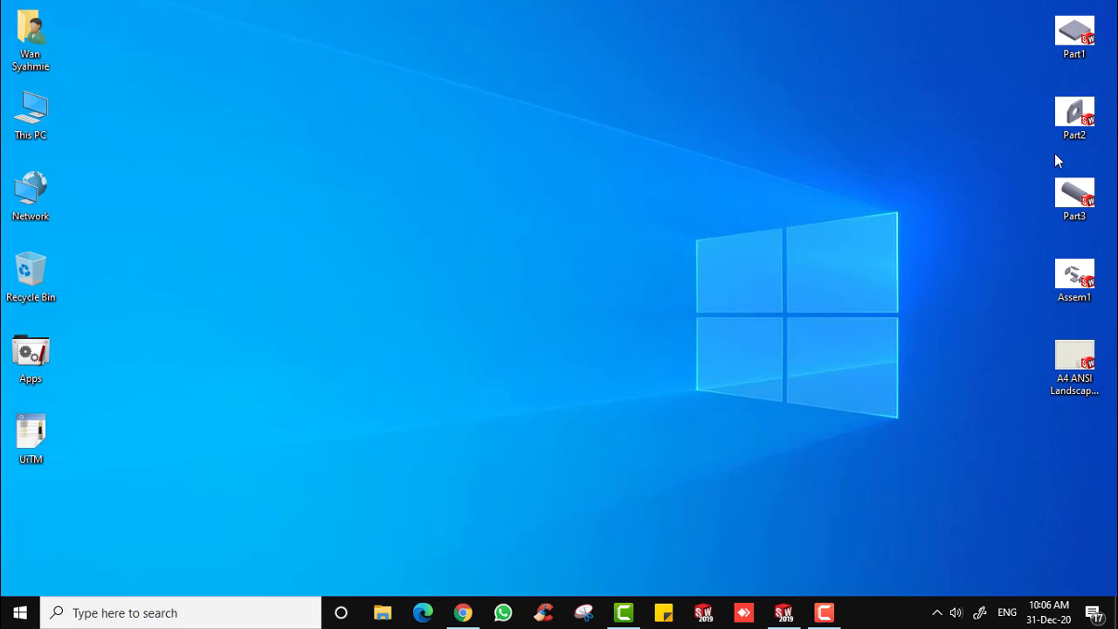
pyautogui.doubleClick(1072, 360)
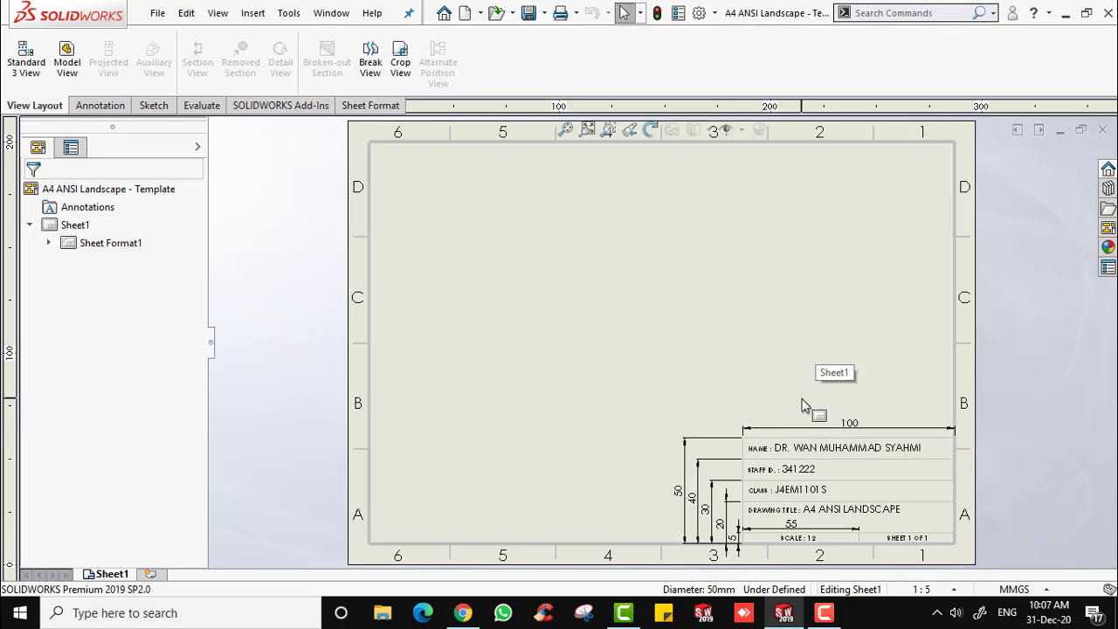
# - Insert an isometric model view of Assem1 in its exploded state in the left half of the drawing sheet
pyautogui.click(68, 77)
pyautogui.click(131, 417)
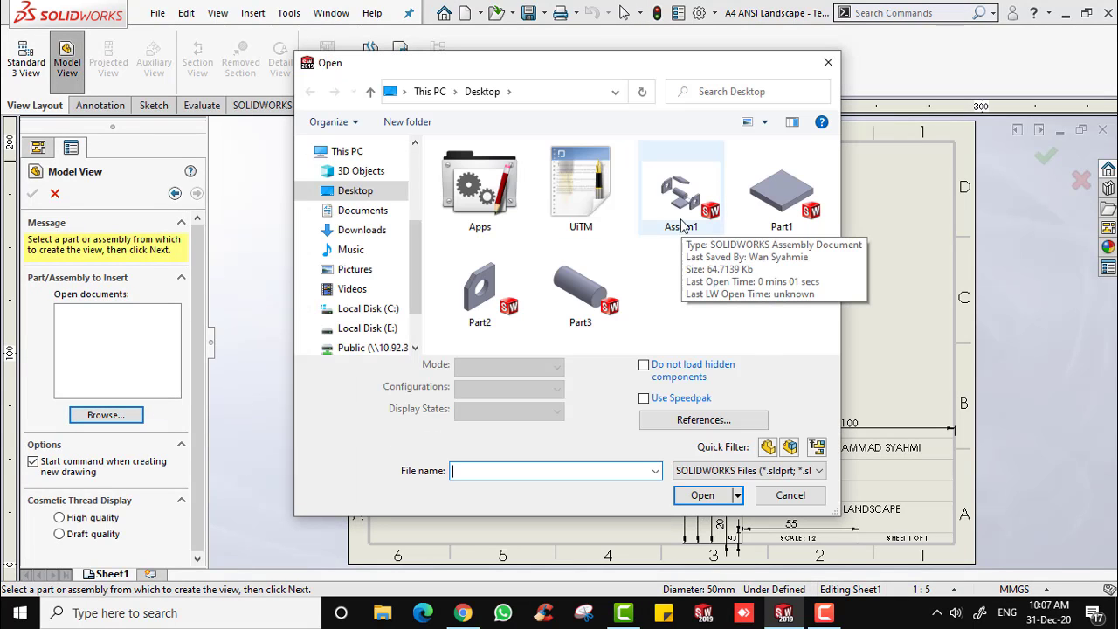
pyautogui.click(669, 229)
pyautogui.click(706, 496)
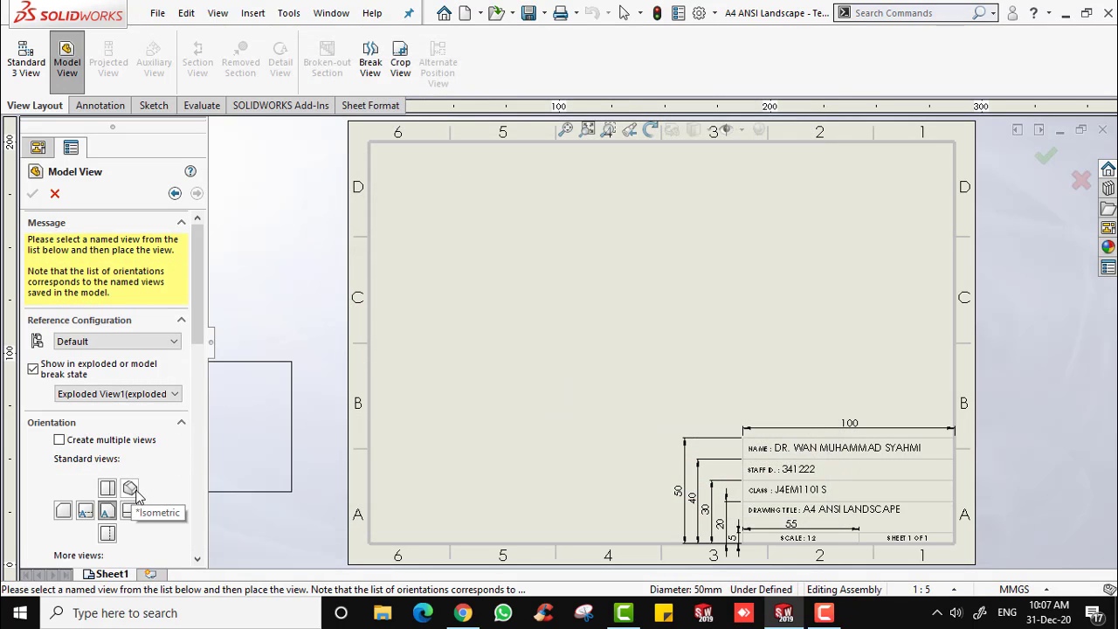
pyautogui.click(130, 489)
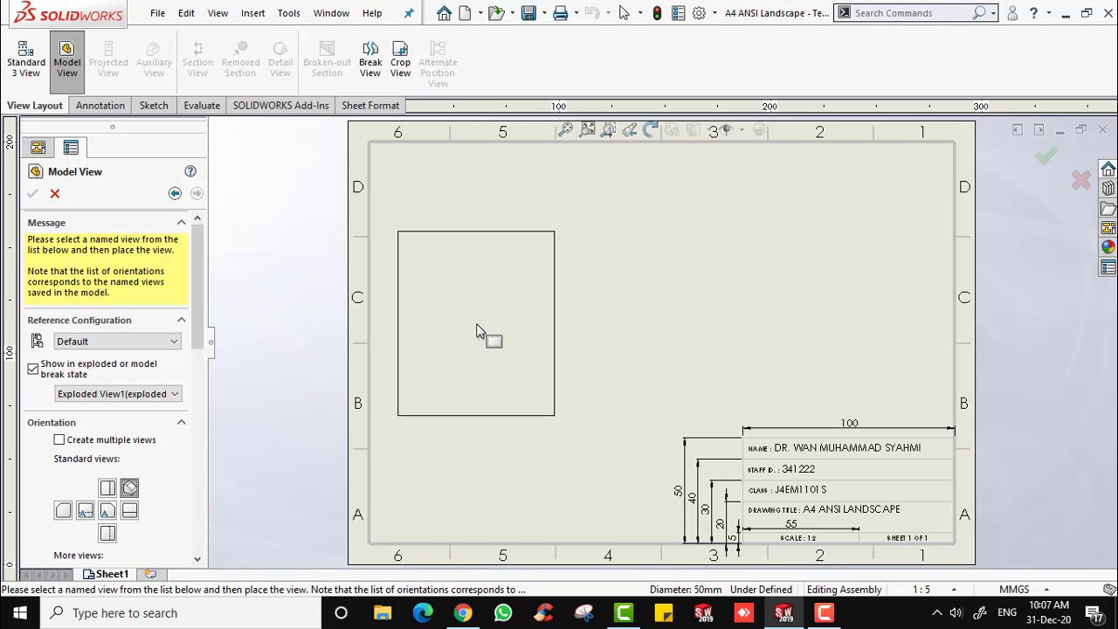
pyautogui.click(516, 339)
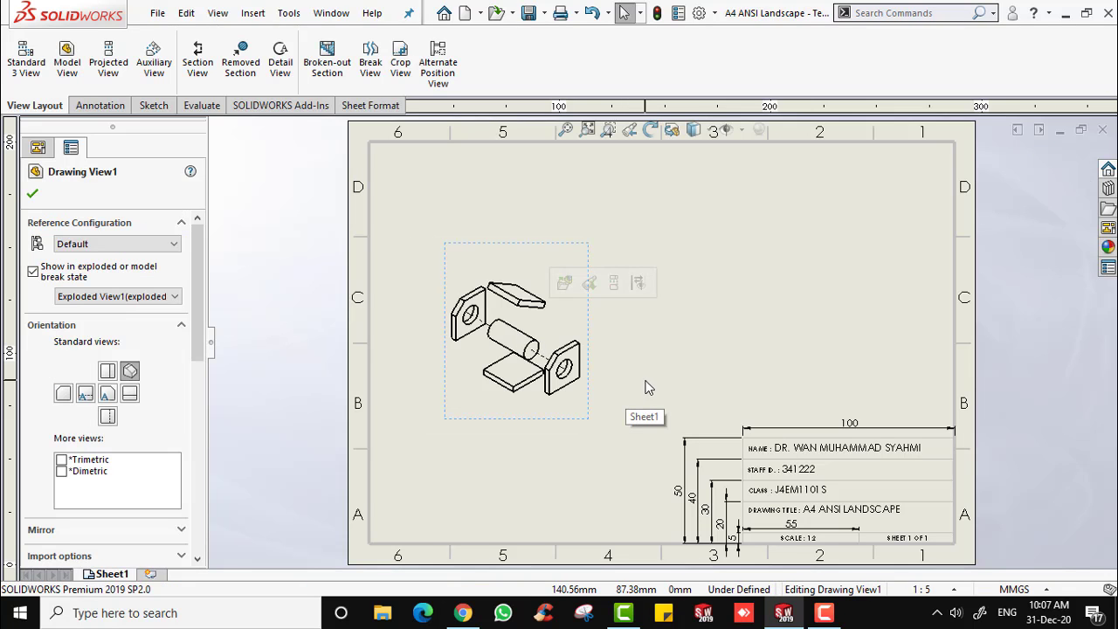
# - Try the Shaded With Edges display style on the exploded drawing view, and return it to Hidden Lines Removed
pyautogui.moveTo(202, 276); pyautogui.dragTo(214, 424)
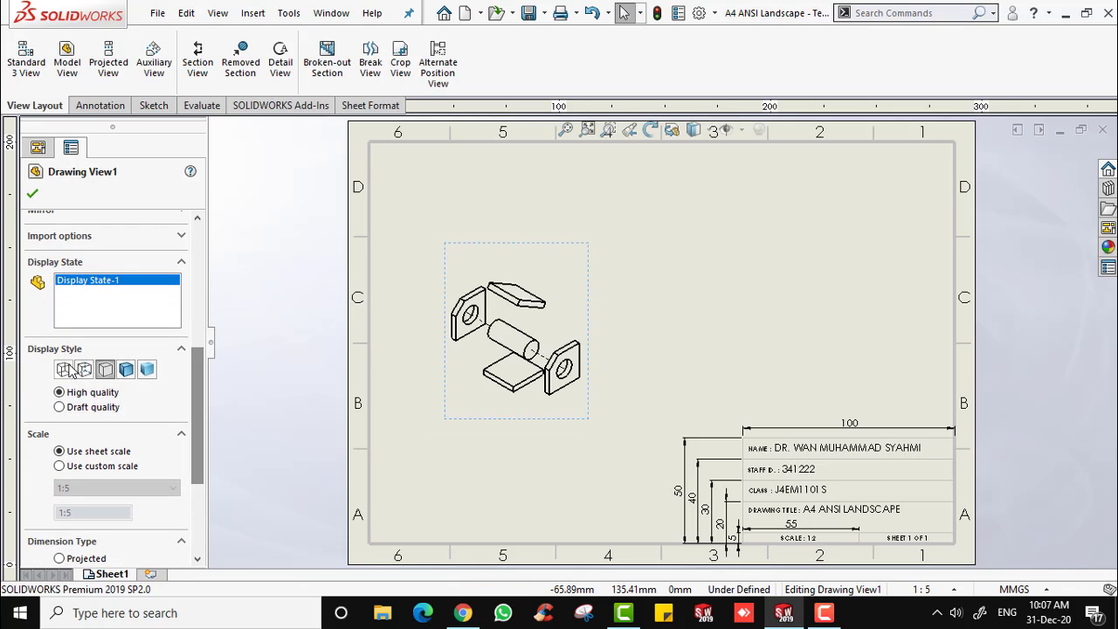
pyautogui.click(126, 369)
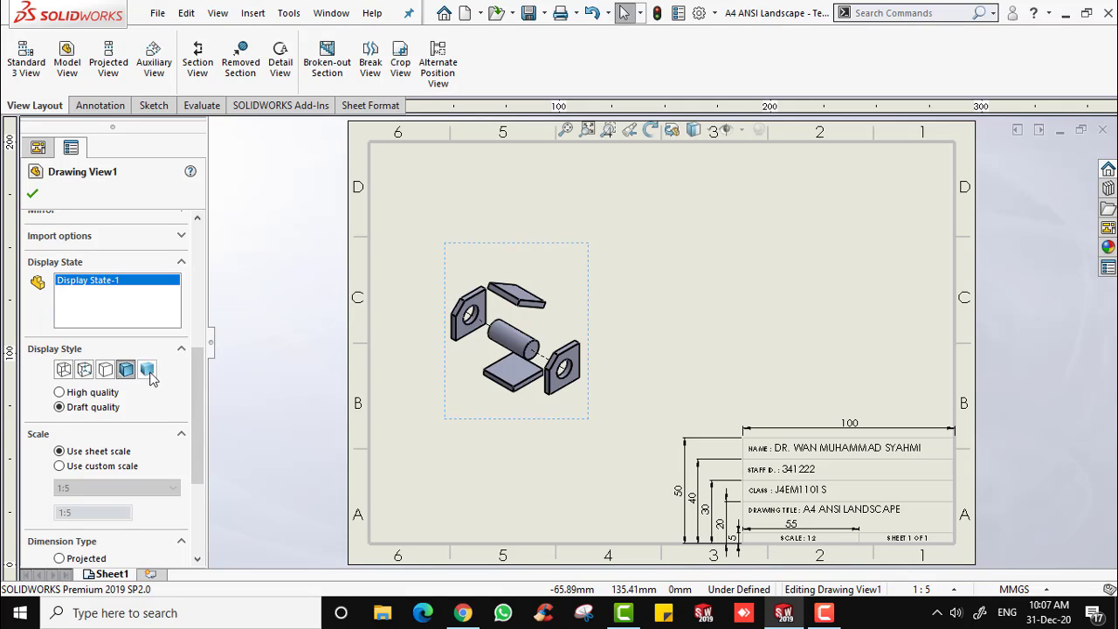
pyautogui.click(106, 369)
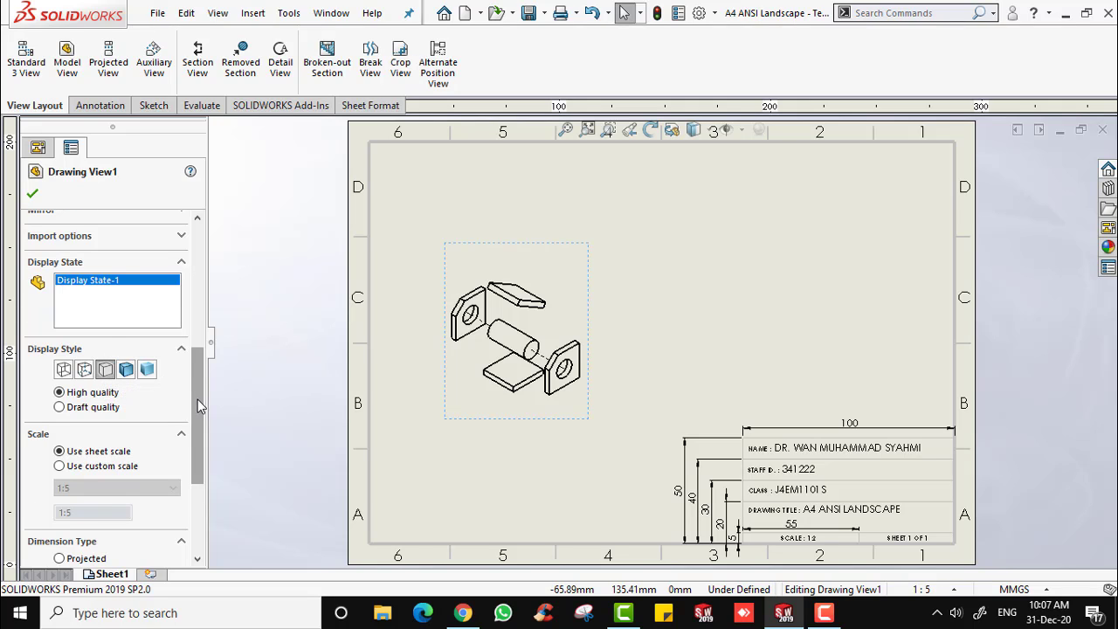
# - Switch the exploded drawing view from the sheet scale to a custom scale of 1:2
pyautogui.scroll(-2, 111, 443)
pyautogui.click(59, 408)
pyautogui.click(116, 431)
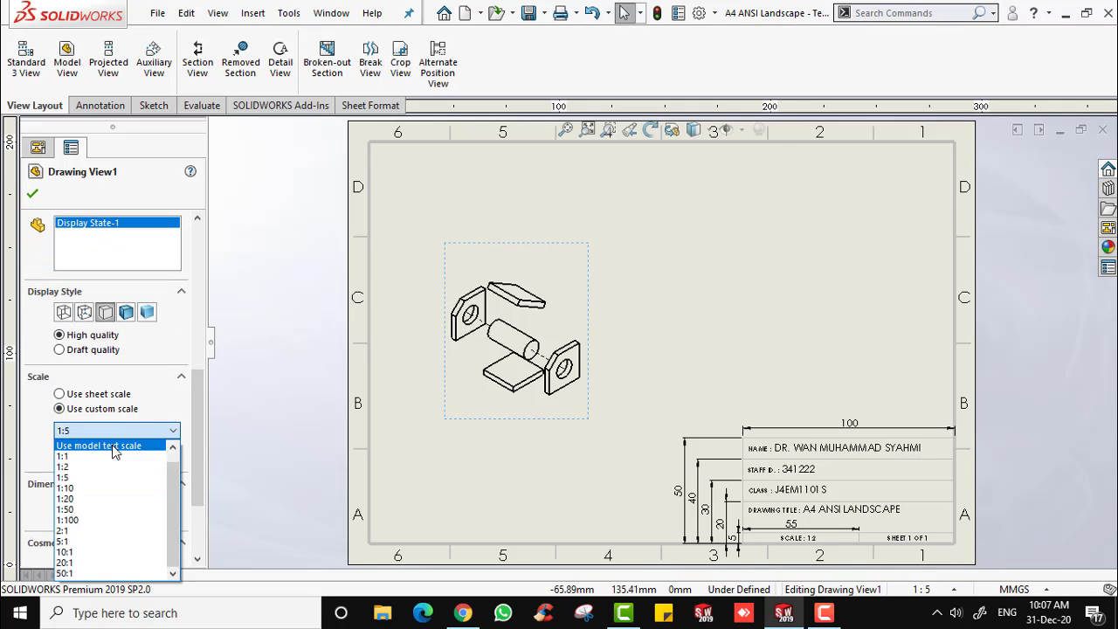
pyautogui.click(64, 467)
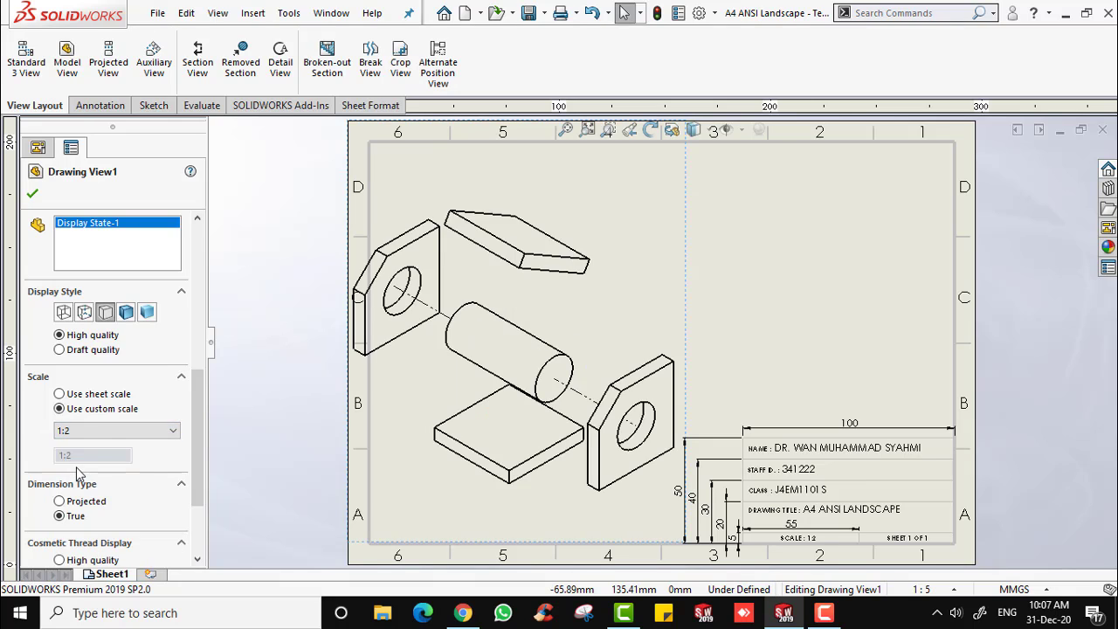
# - Change the view's custom scale to User Defined and enter a ratio of 1:3
pyautogui.click(118, 431)
pyautogui.click(140, 441)
pyautogui.moveTo(83, 455); pyautogui.dragTo(45, 455)
pyautogui.write('1:3')
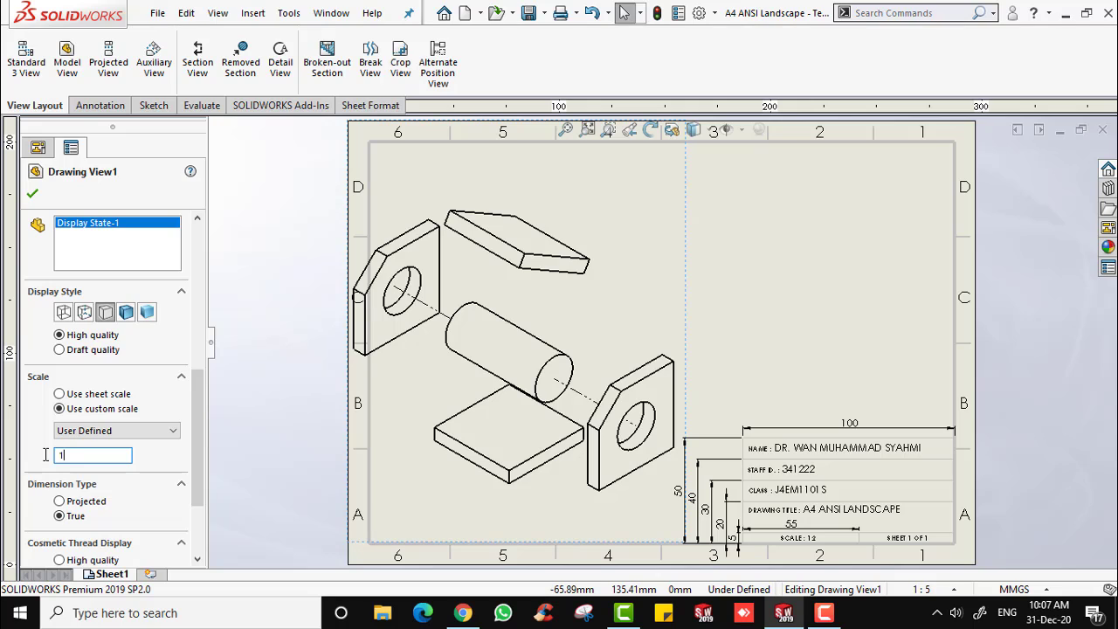
# - Try a user-defined scale of 2:3 on the exploded drawing view
pyautogui.press('BackSpace')
pyautogui.press('BackSpace')
pyautogui.press('BackSpace')
pyautogui.write('2:#')
pyautogui.press('BackSpace')
pyautogui.write('3')
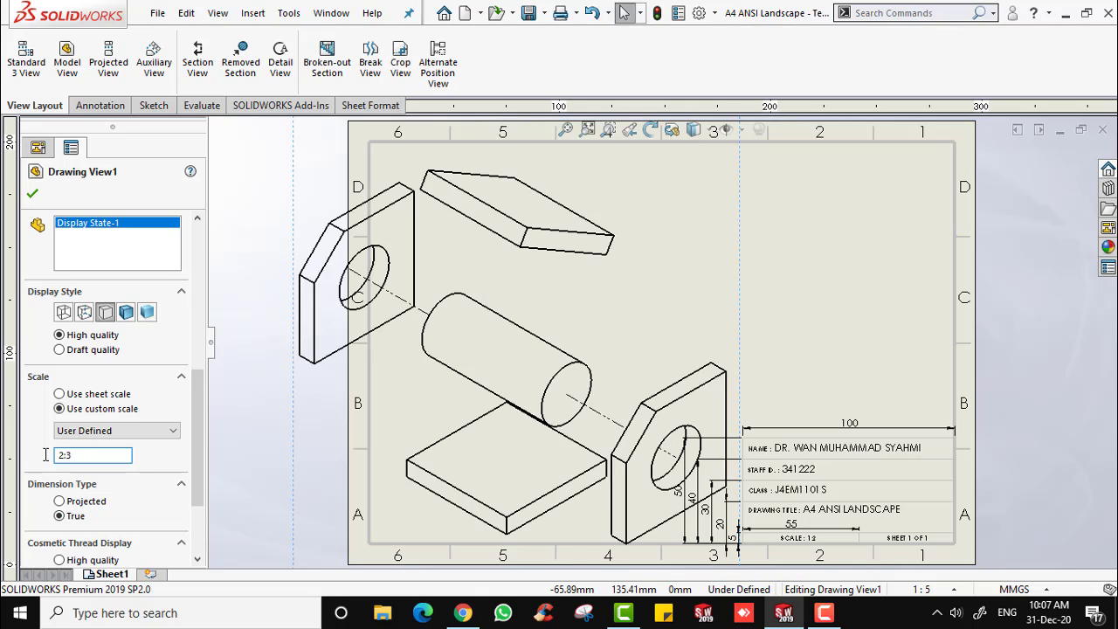
# - Set the view's user-defined scale back to 1:3, accept it, and shift the view slightly up and to the right on the sheet
pyautogui.press('BackSpace')
pyautogui.press('BackSpace')
pyautogui.press('BackSpace')
pyautogui.write('1:3')
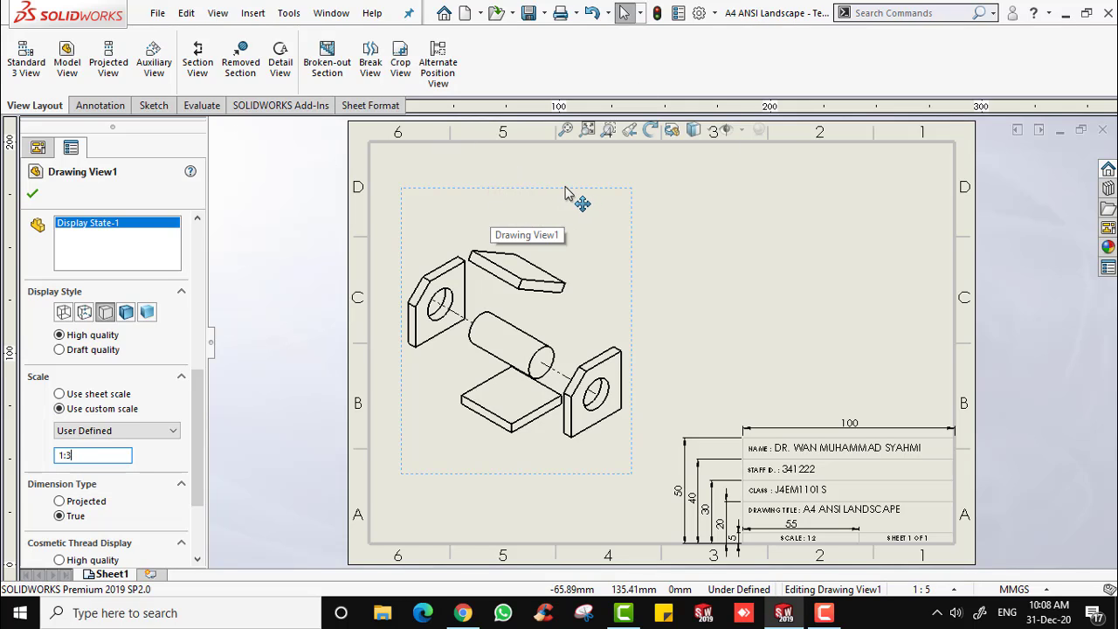
pyautogui.click(32, 197)
pyautogui.moveTo(535, 194); pyautogui.dragTo(544, 184)
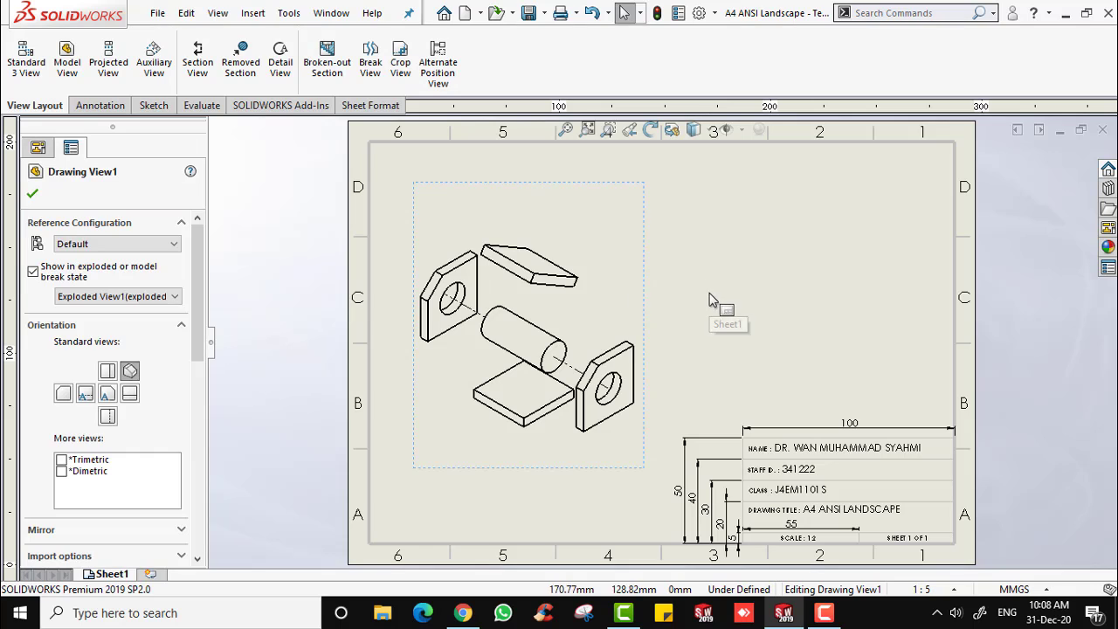
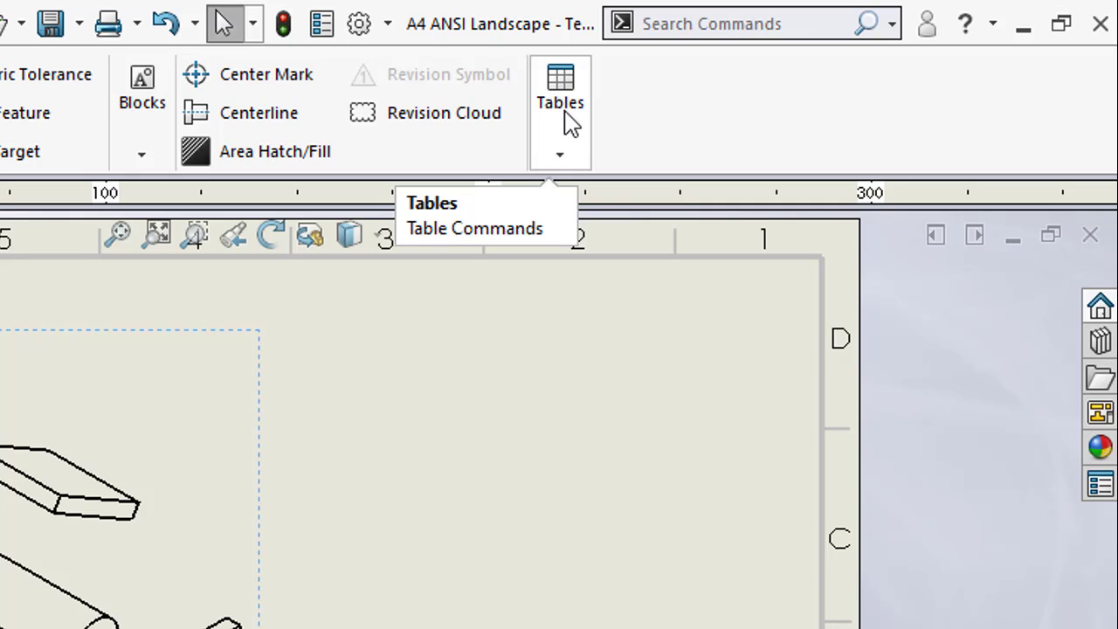
# - Insert a top-level-only bill of materials for the exploded view with the bom-standard template, placed in the sheet's upper right area
pyautogui.click(566, 163)
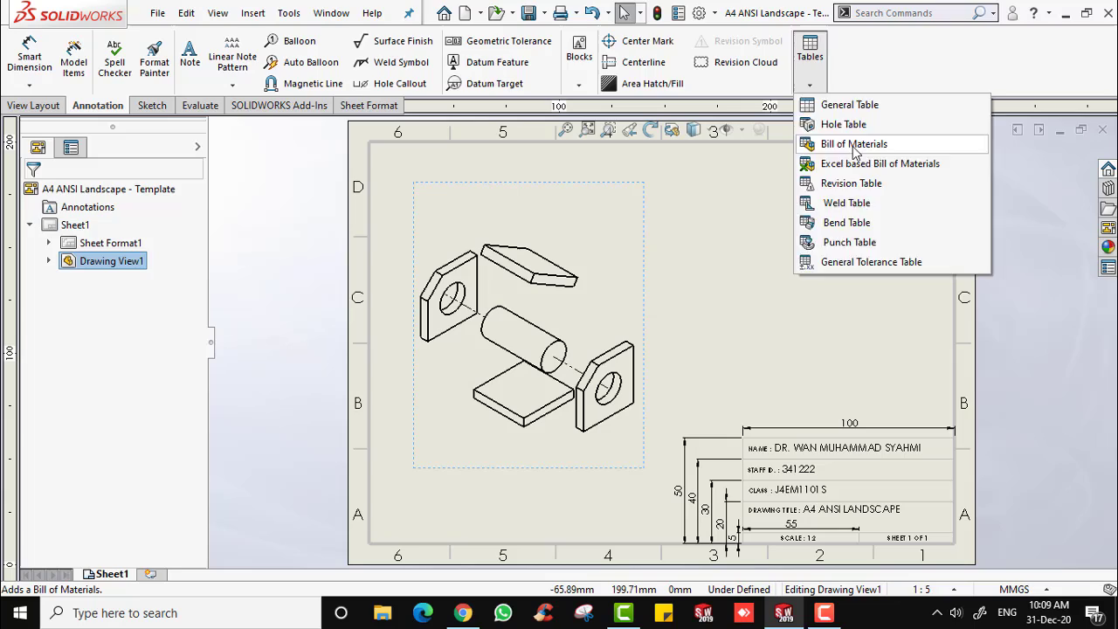
pyautogui.click(642, 267)
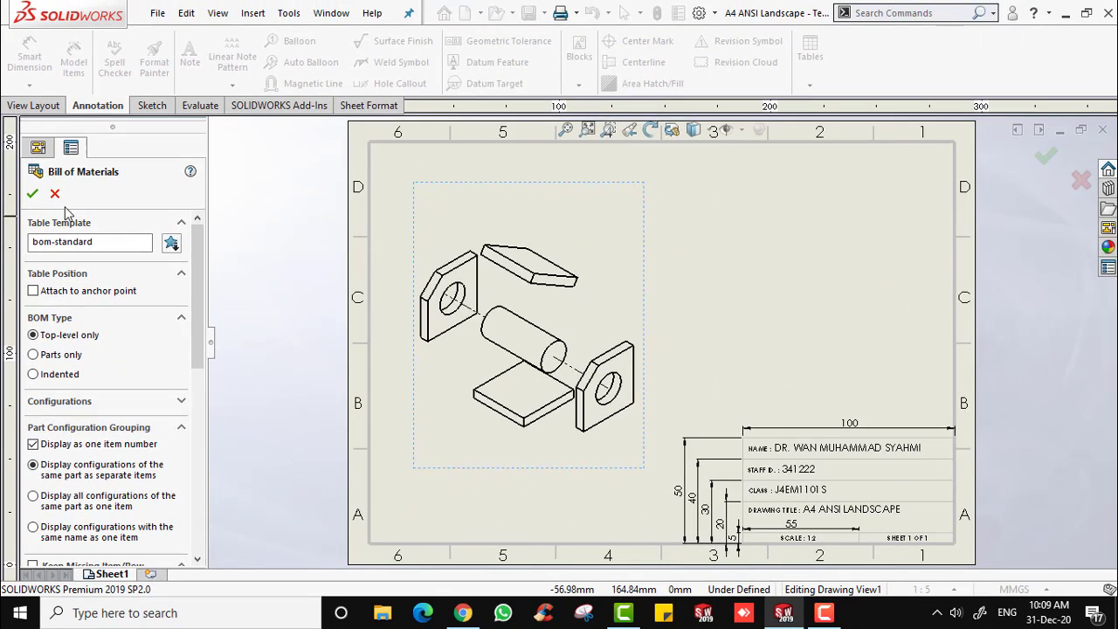
pyautogui.click(32, 196)
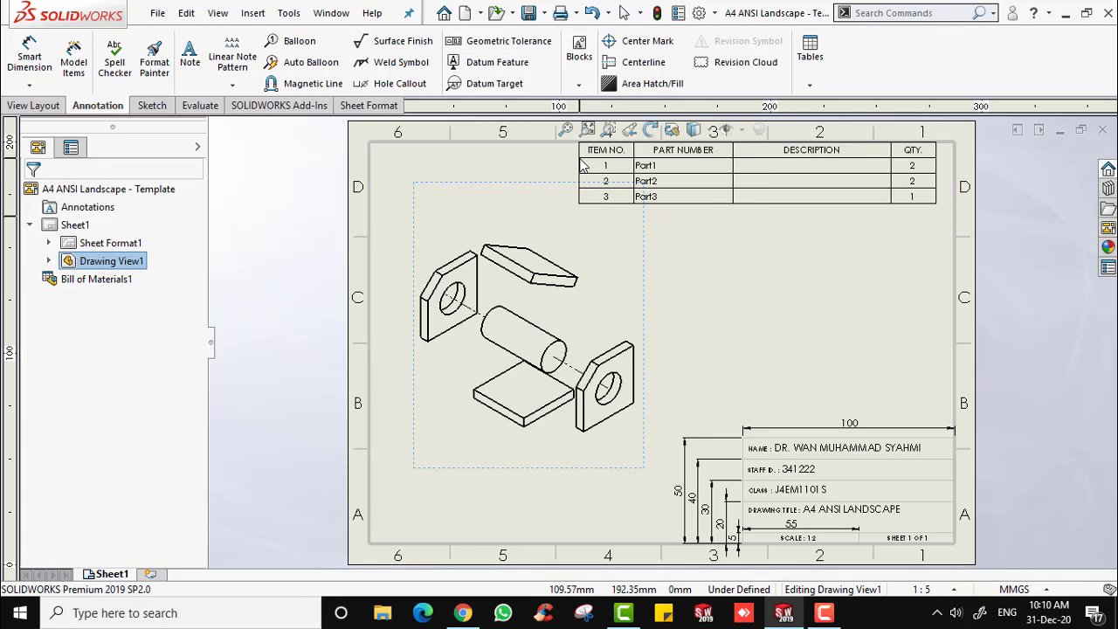
pyautogui.click(583, 169)
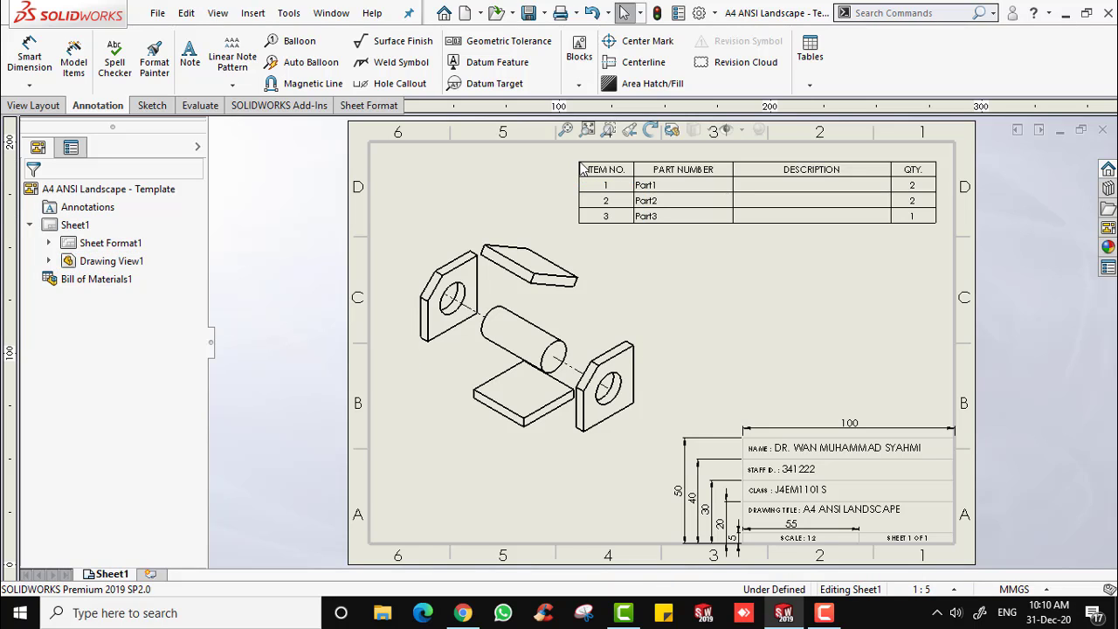
pyautogui.click(587, 182)
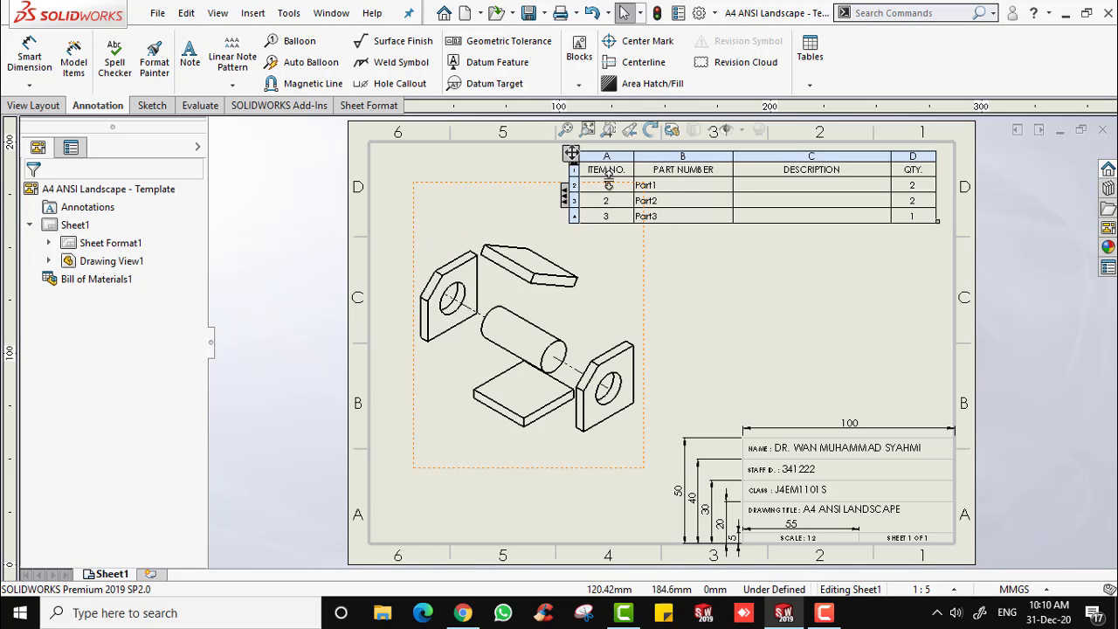
# - Delete the DESCRIPTION column from the bill of materials table
pyautogui.click(821, 154)
pyautogui.rightClick(821, 155)
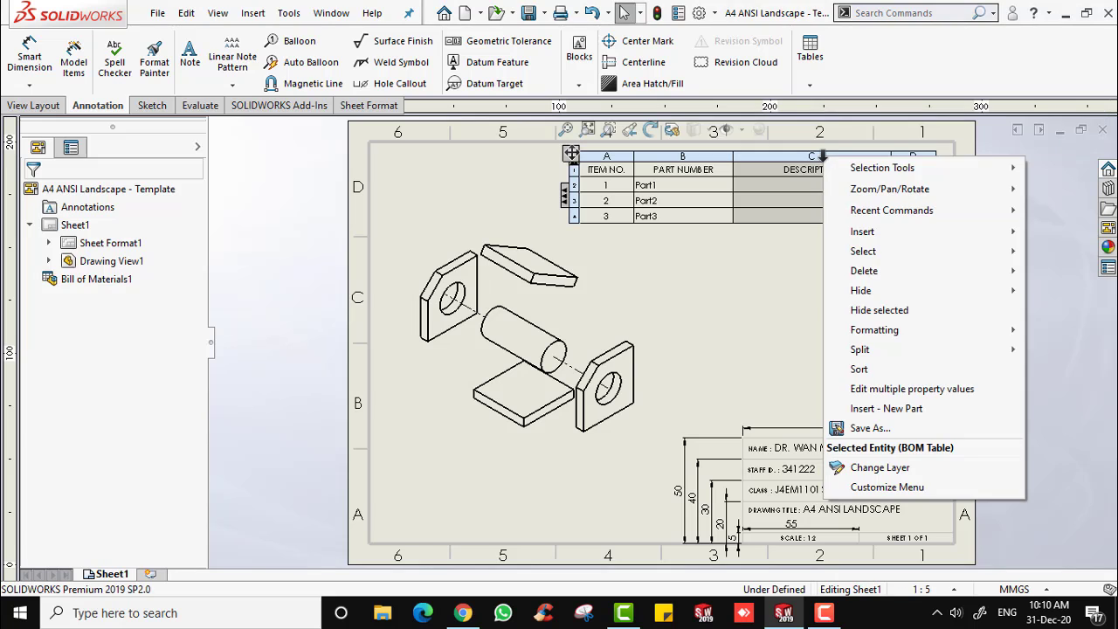
pyautogui.moveTo(880, 276)
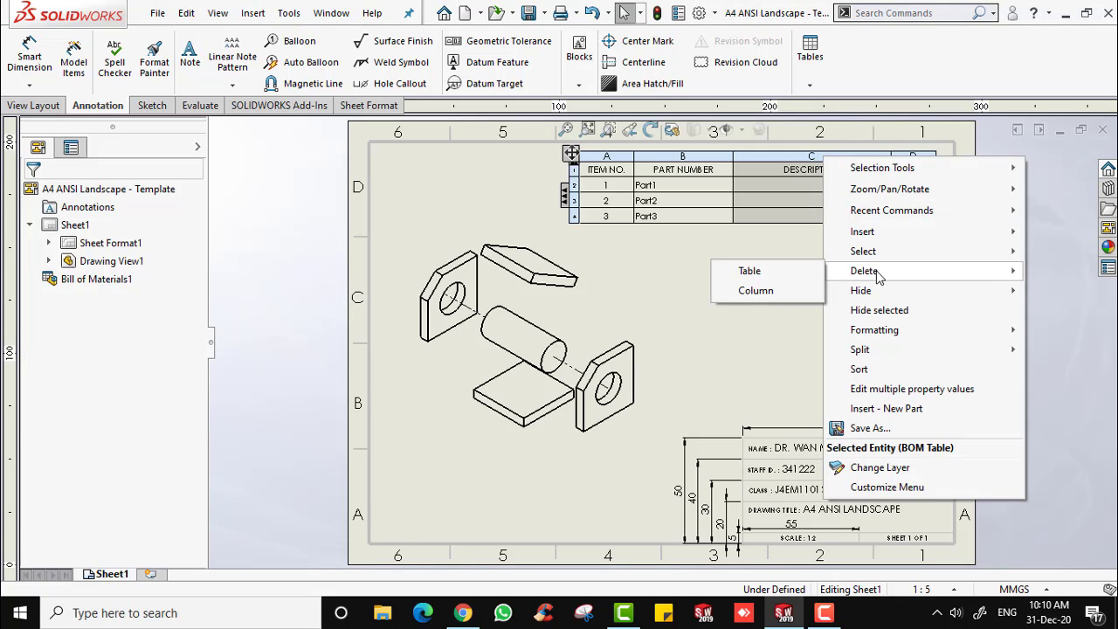
pyautogui.click(772, 293)
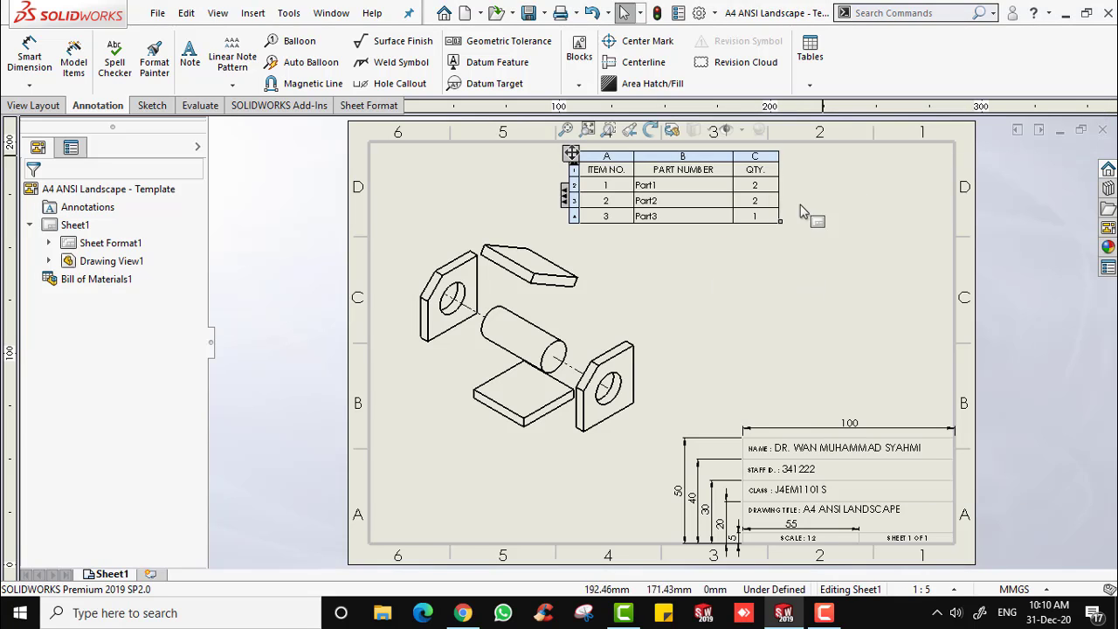
# - Move the bill of materials table into the upper right corner of the sheet, above the title block, and deselect it
pyautogui.moveTo(570, 152); pyautogui.dragTo(731, 151)
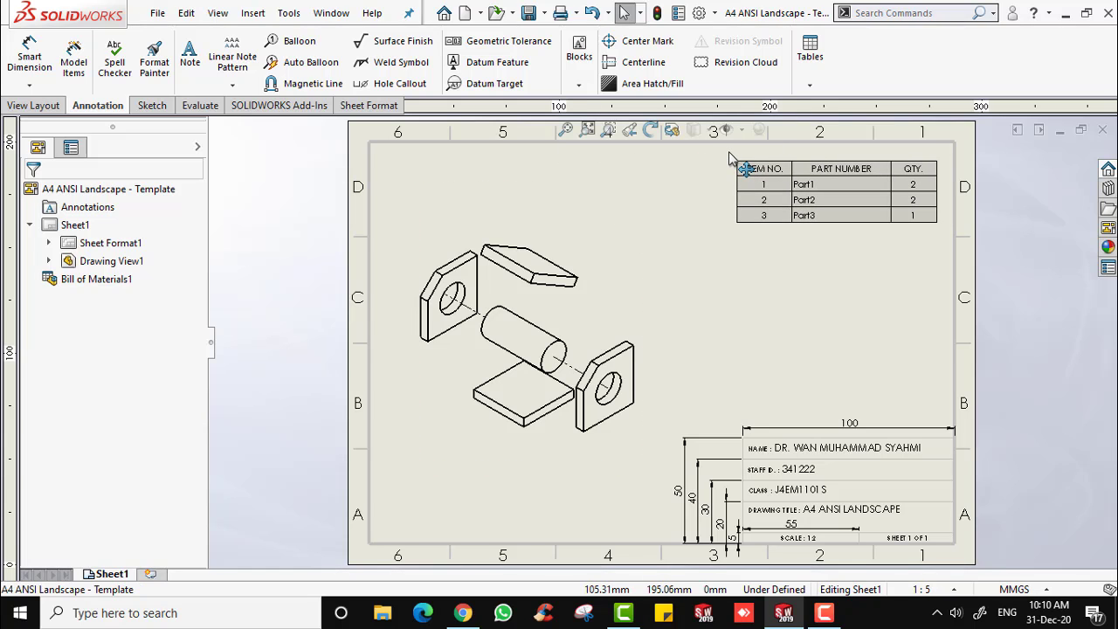
pyautogui.click(728, 151)
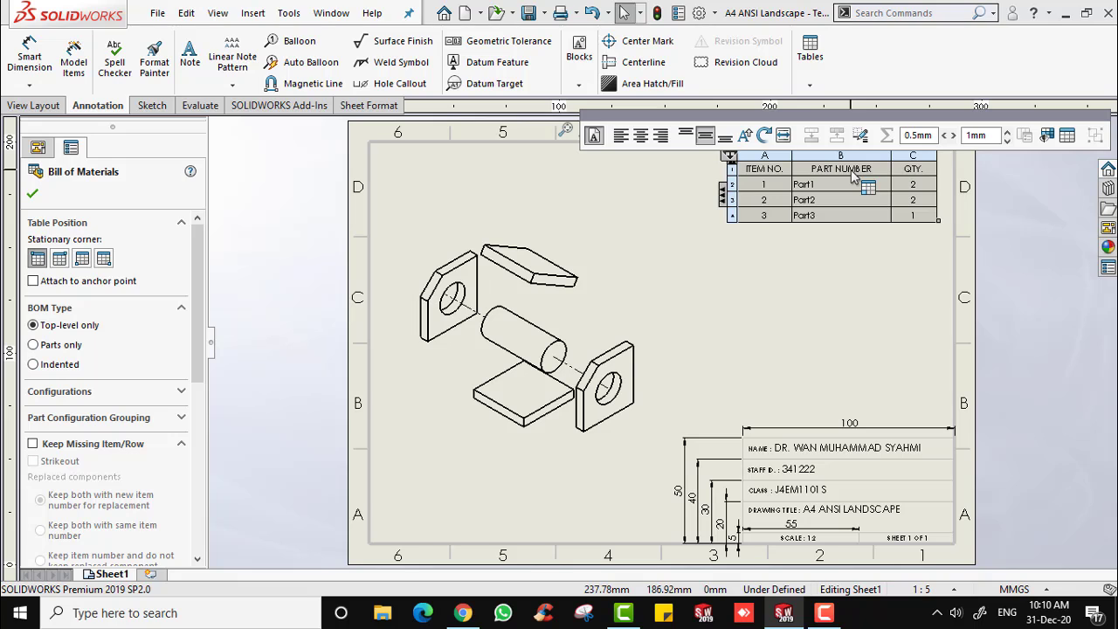
pyautogui.click(844, 274)
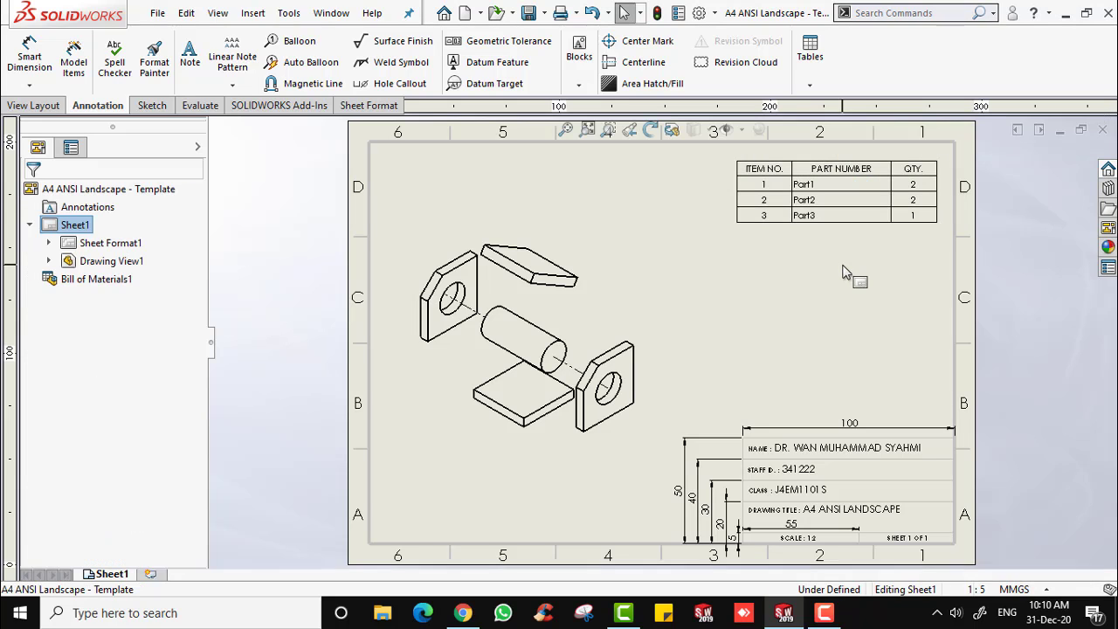
# - Compare the part numbers in the bill of materials with the part file names on the desktop, and return to the drawing
pyautogui.click(788, 213)
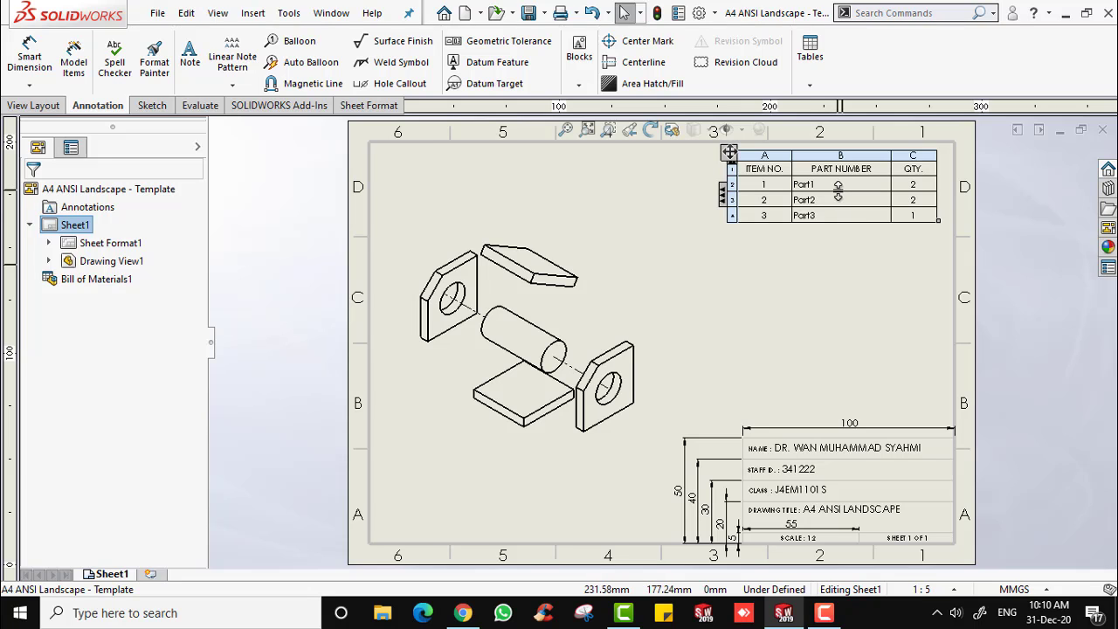
pyautogui.click(1067, 17)
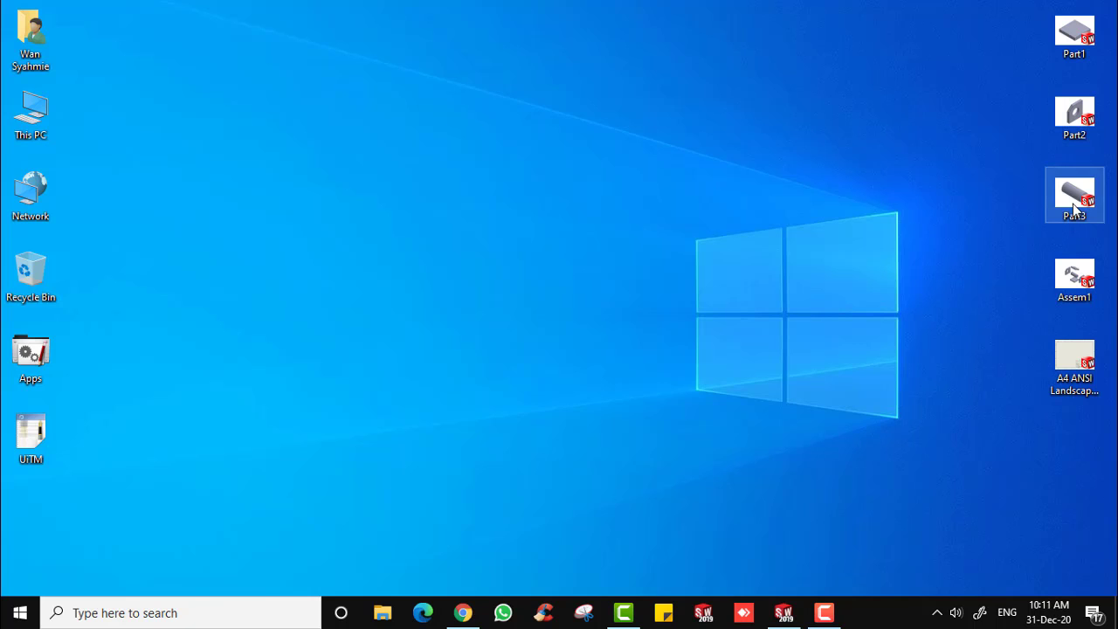
pyautogui.click(783, 613)
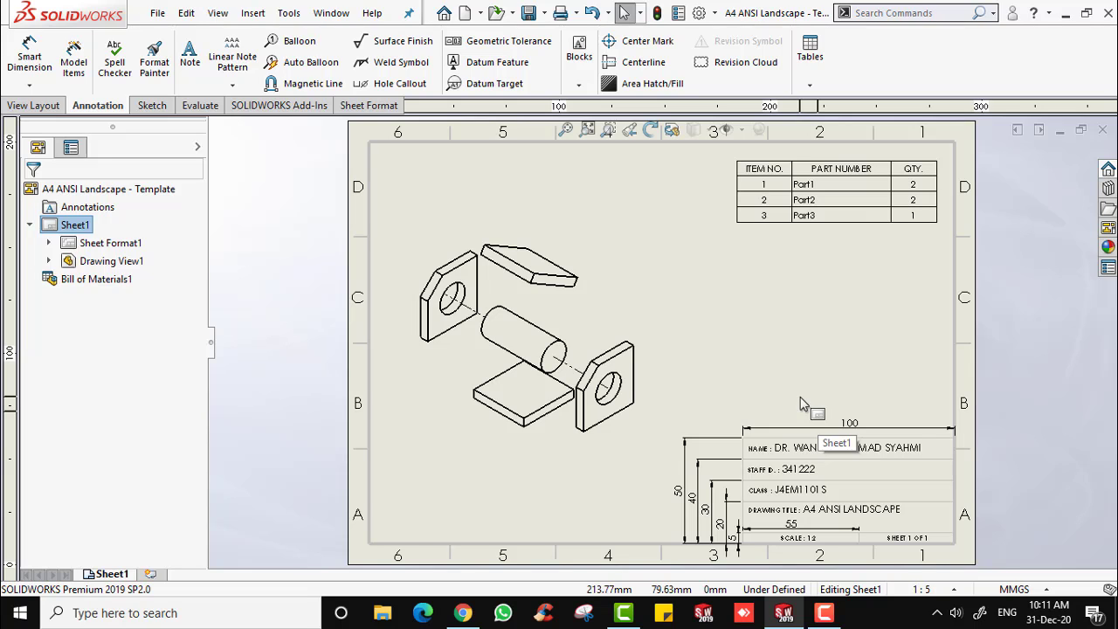
pyautogui.click(925, 211)
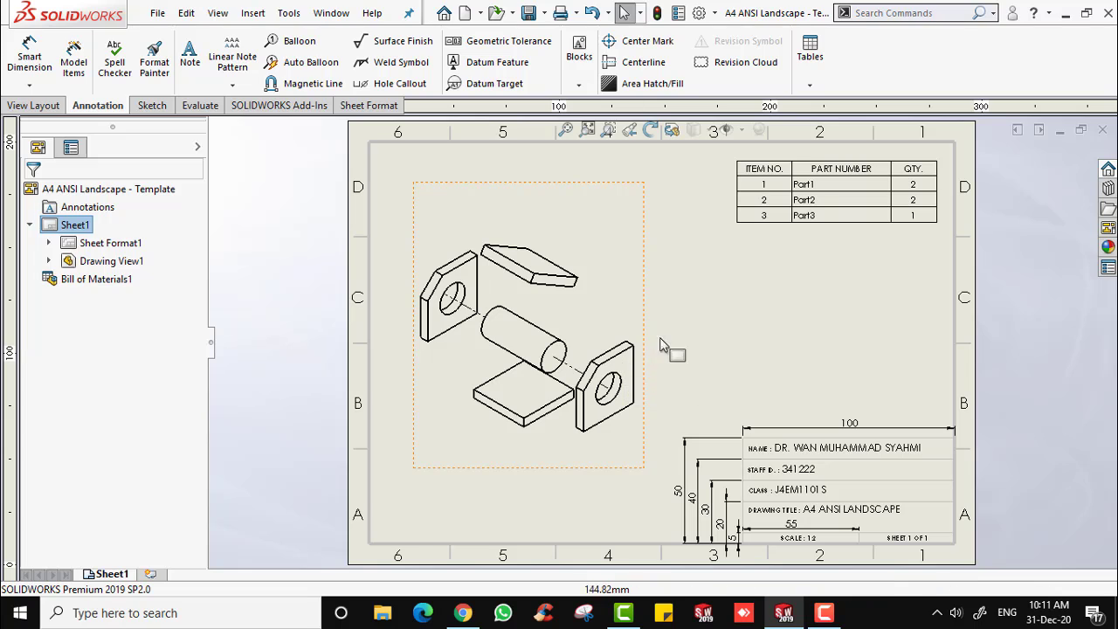
# - Open the Part1 cell of the bill of materials for editing by breaking its model link, and leave the cell
pyautogui.doubleClick(811, 187)
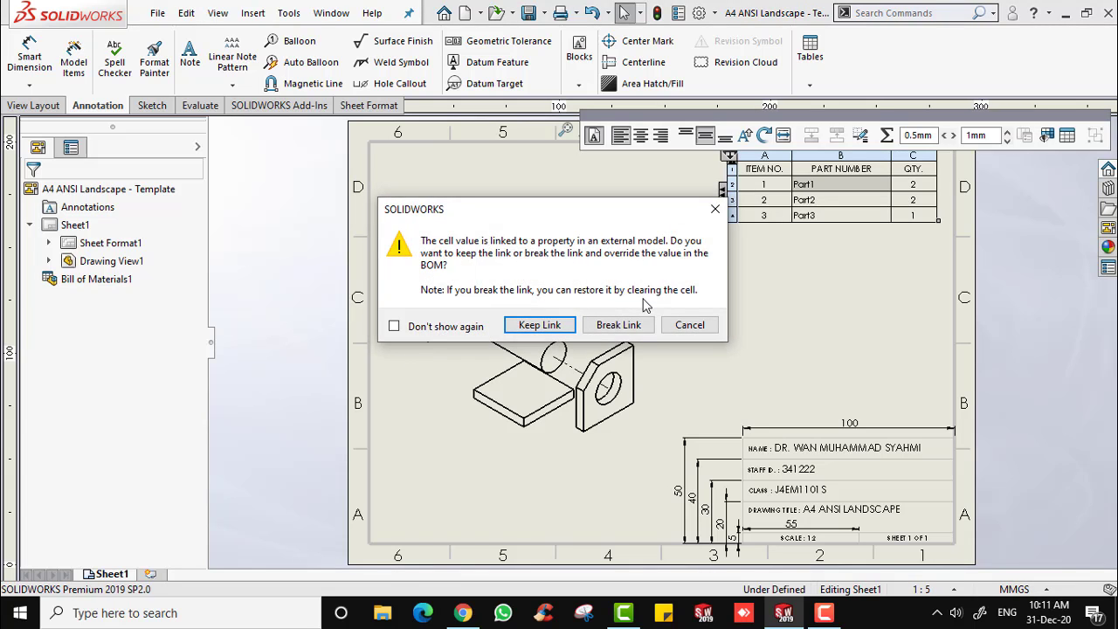
pyautogui.click(618, 325)
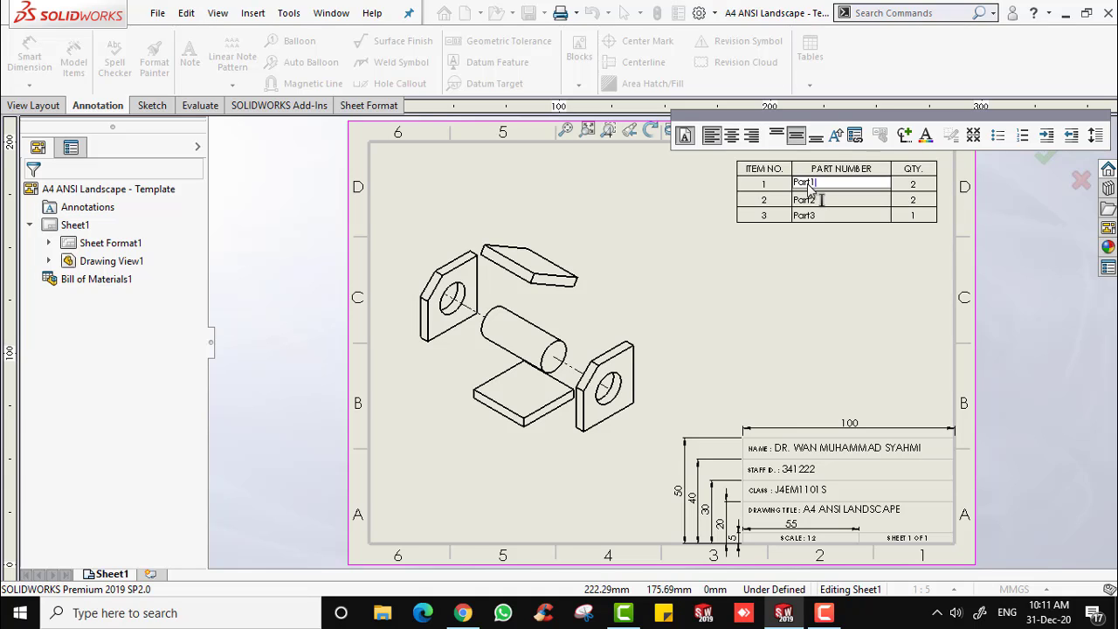
pyautogui.click(844, 264)
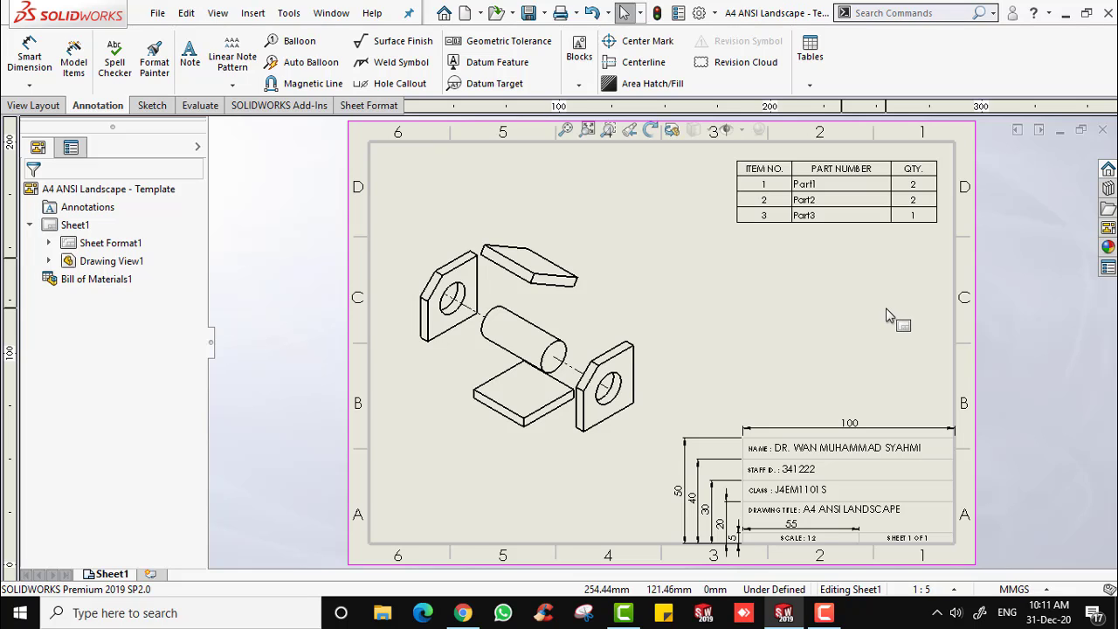
pyautogui.click(776, 215)
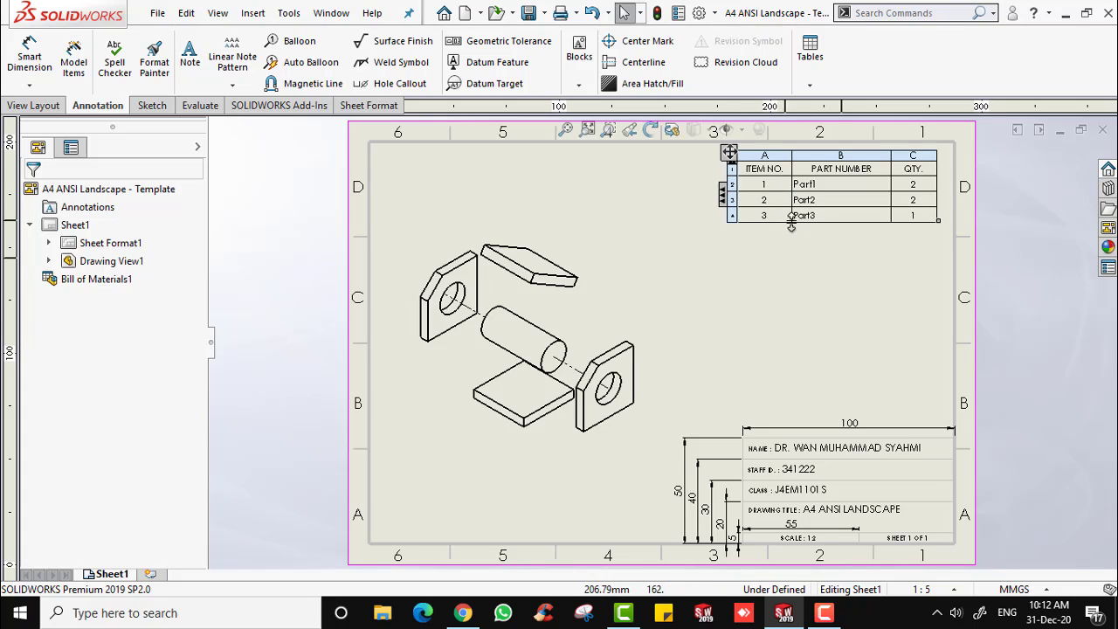
# - Start Auto Balloon and apply it to the exploded drawing view
pyautogui.click(786, 268)
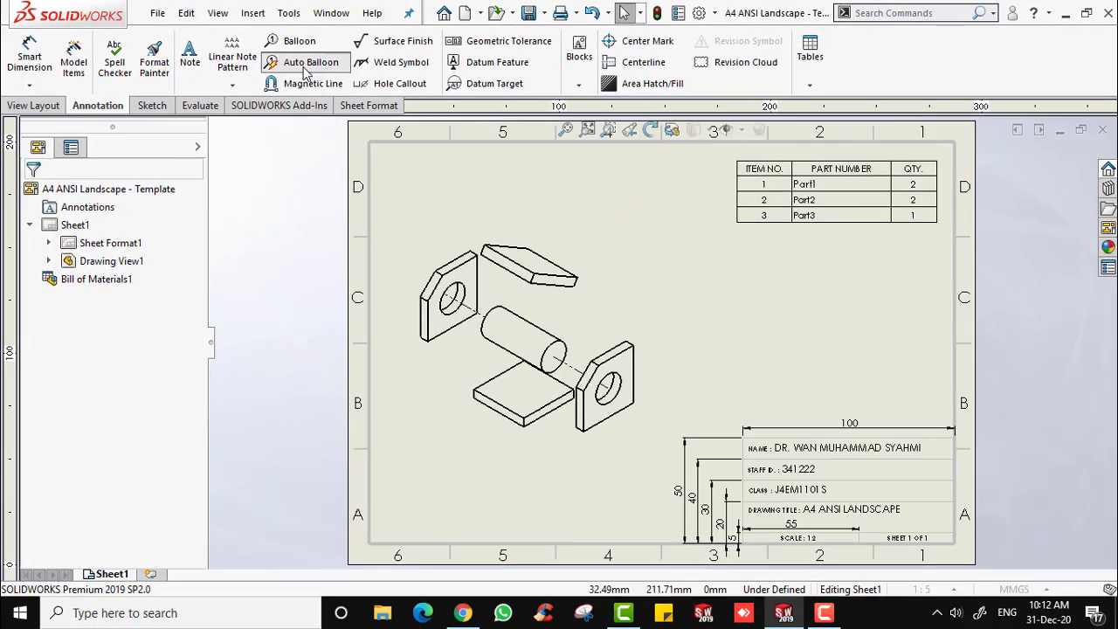
pyautogui.click(493, 185)
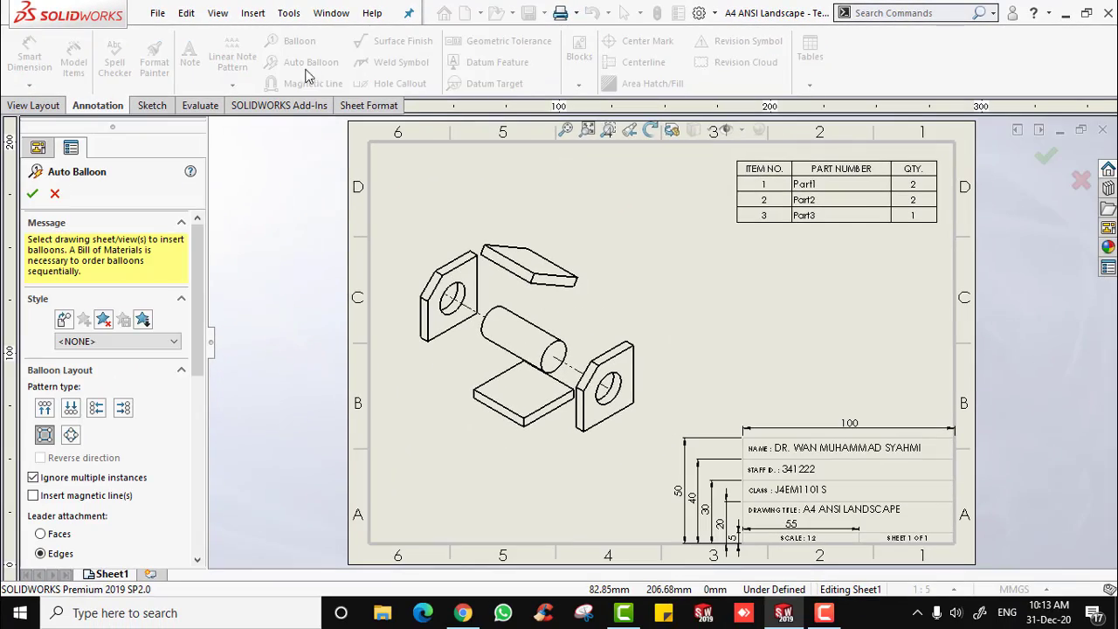
pyautogui.click(509, 192)
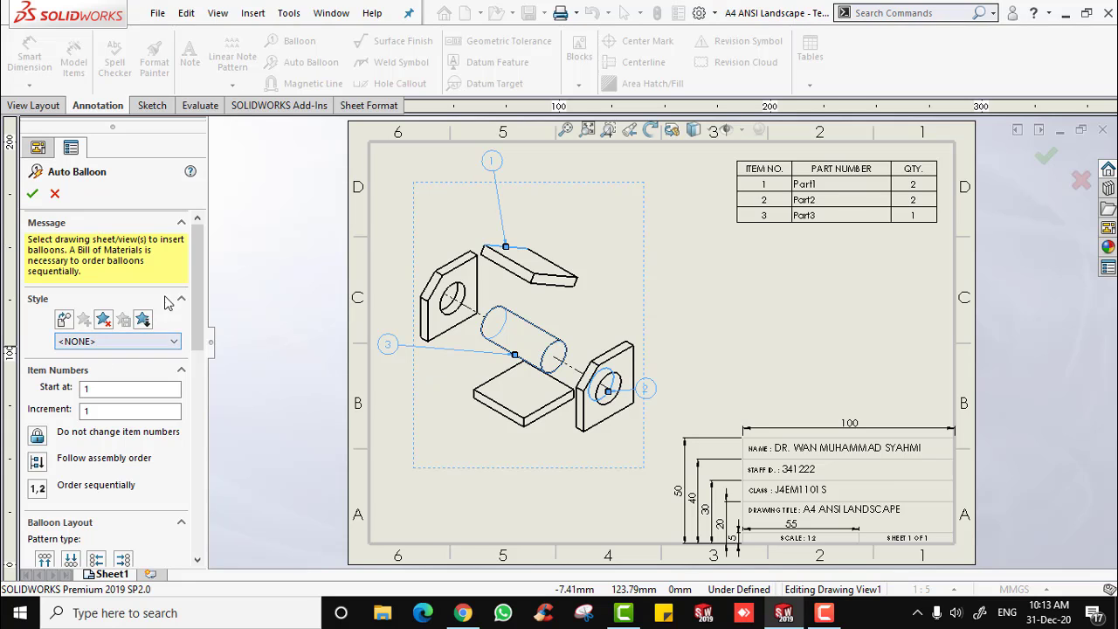
# - Try the different balloon layout patterns and choose the one that lines the balloons up in a row above the view
pyautogui.scroll(-3, 53, 362)
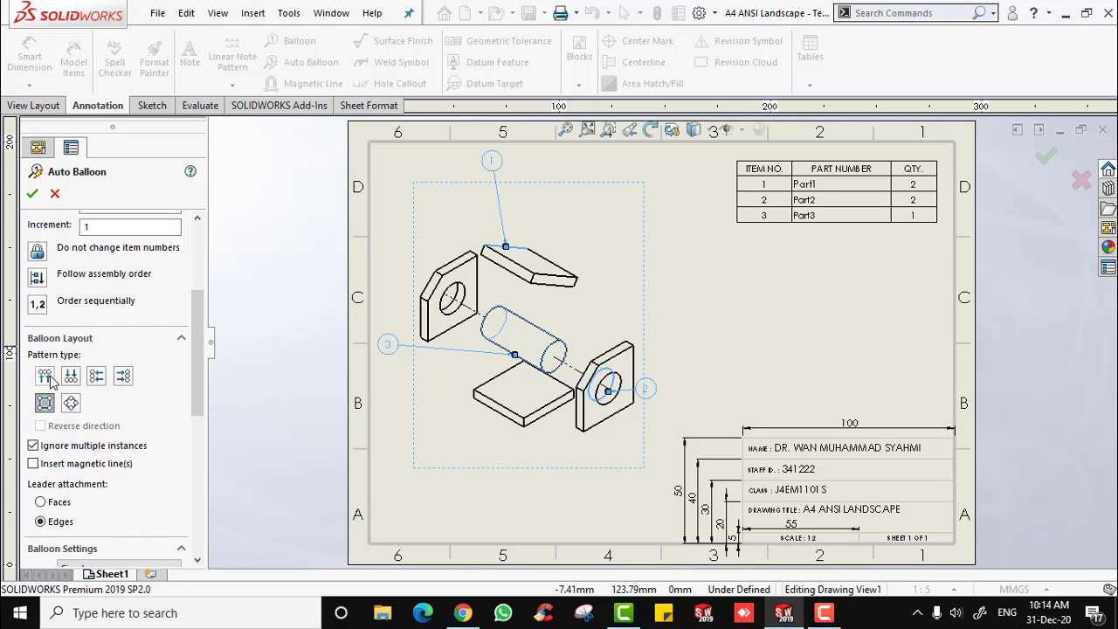
pyautogui.click(46, 376)
pyautogui.click(71, 360)
pyautogui.click(96, 355)
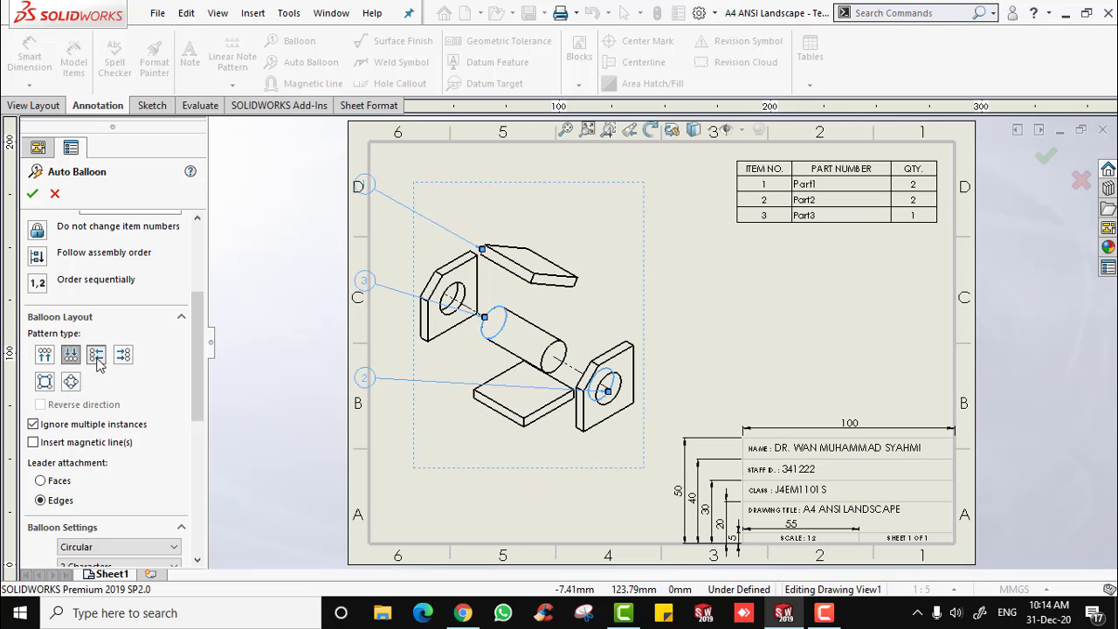
pyautogui.click(123, 355)
pyautogui.click(45, 382)
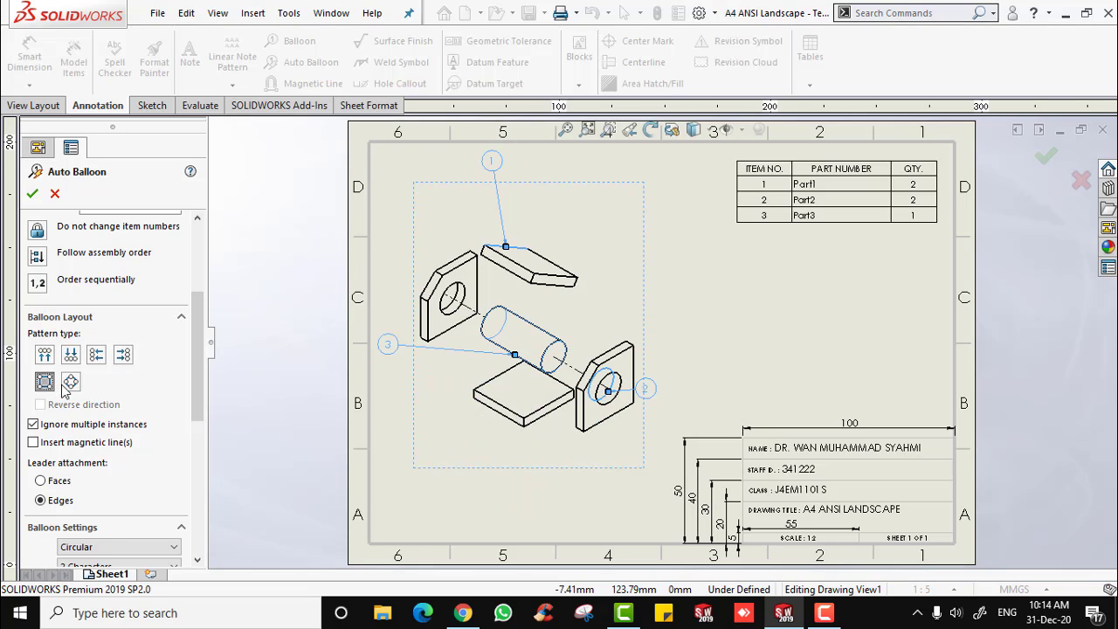
pyautogui.click(71, 382)
pyautogui.click(44, 354)
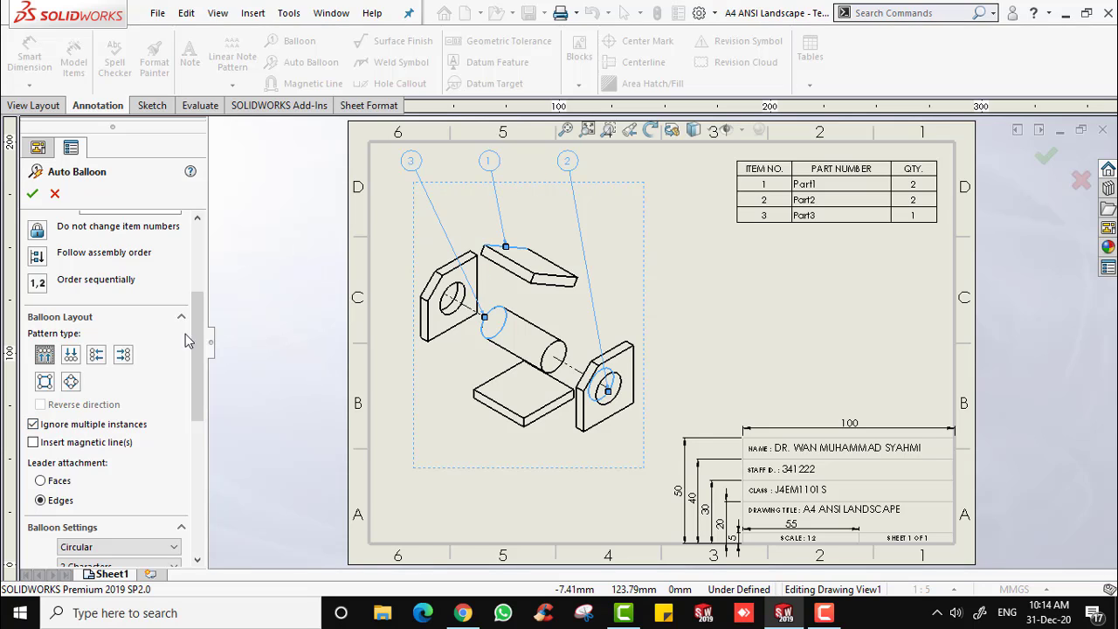
# - Try ballooning every component instance, and re-enable Ignore multiple instances
pyautogui.click(33, 424)
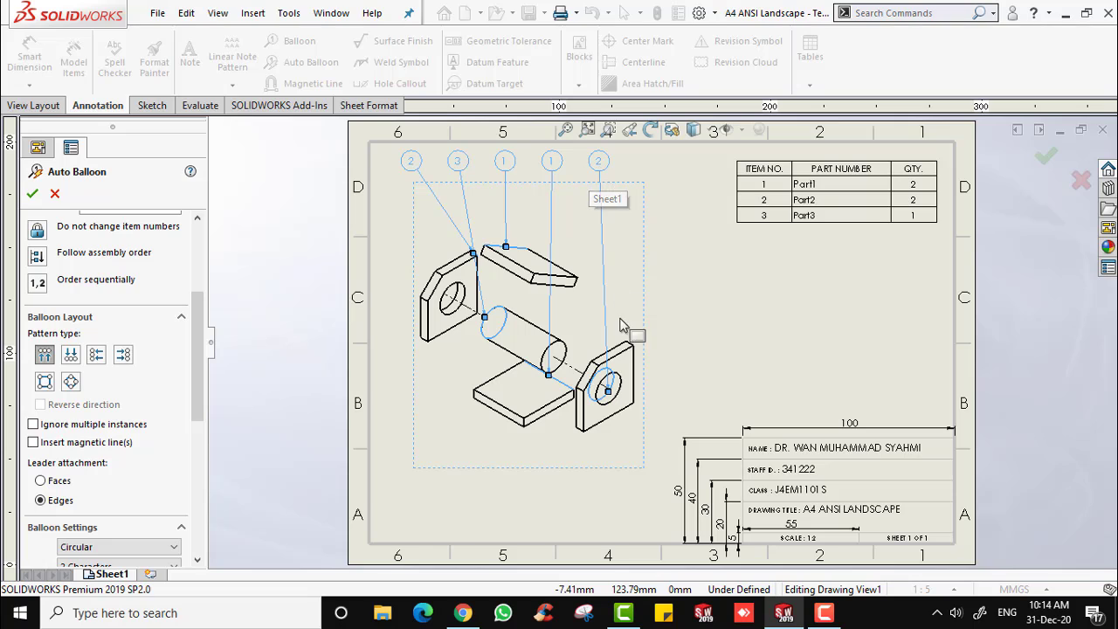
pyautogui.click(77, 427)
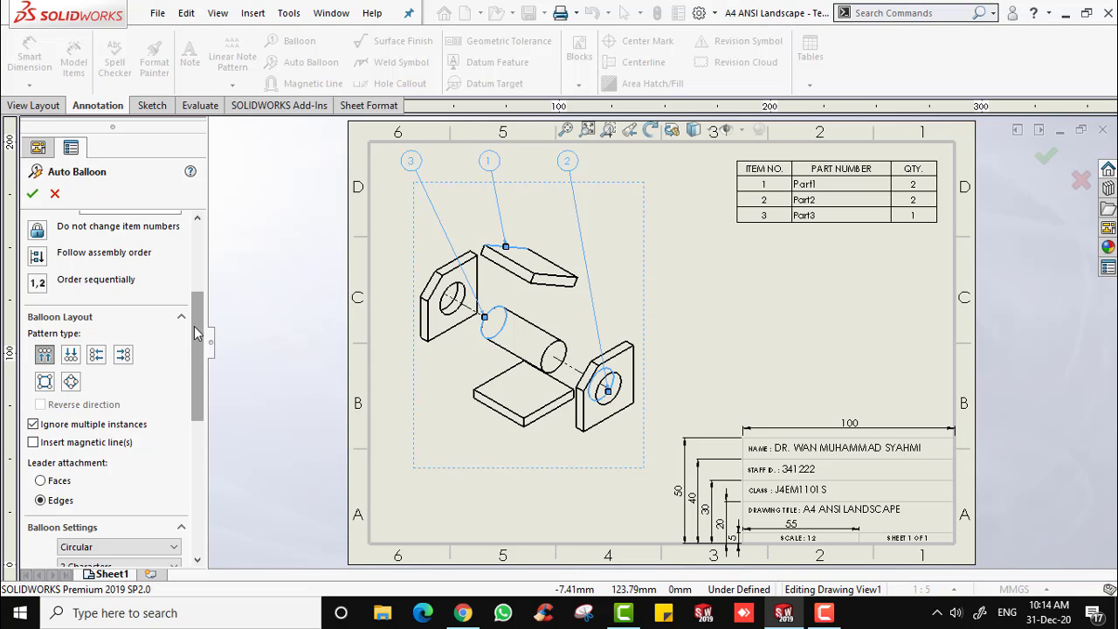
# - Try attaching the balloon leaders to faces, set the leader attachment back to Edges, and accept the auto balloons
pyautogui.moveTo(193, 326); pyautogui.dragTo(200, 343)
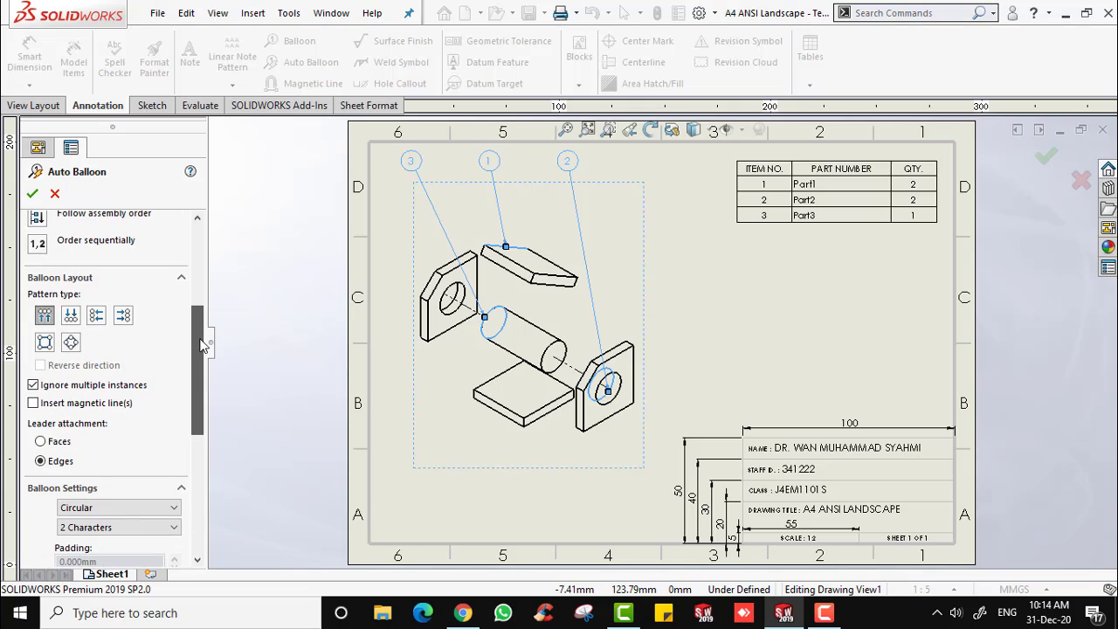
pyautogui.click(59, 443)
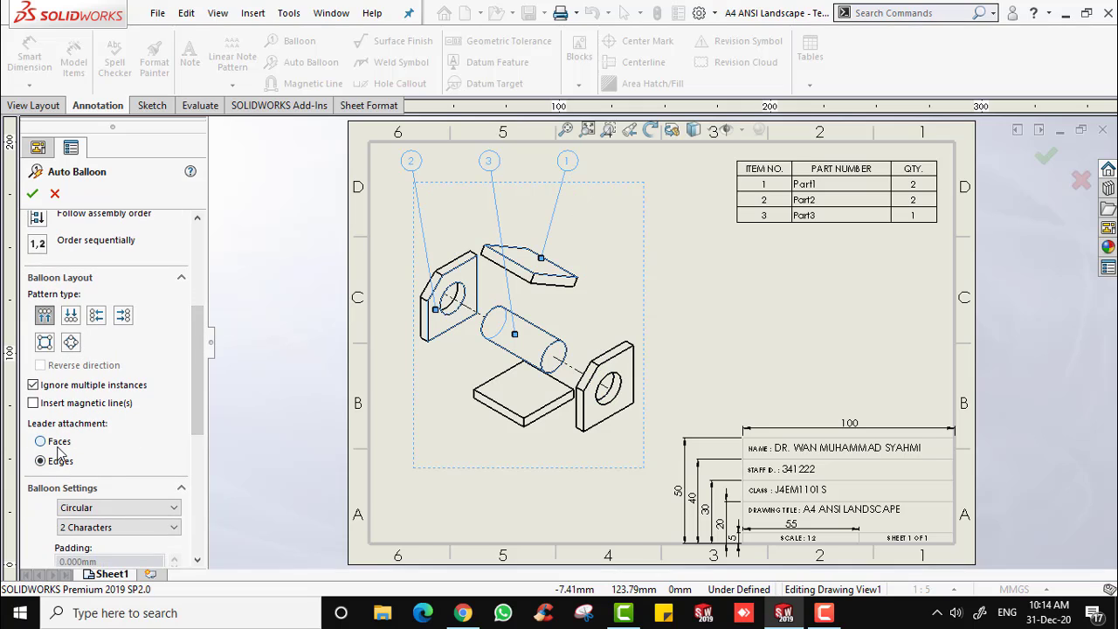
pyautogui.click(60, 464)
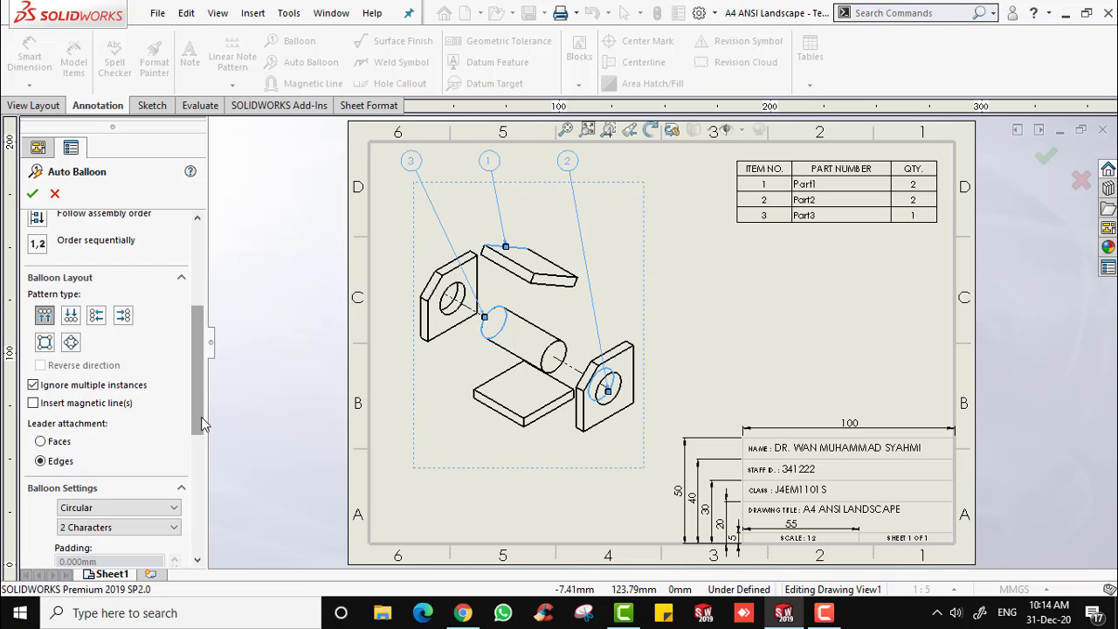
pyautogui.click(32, 194)
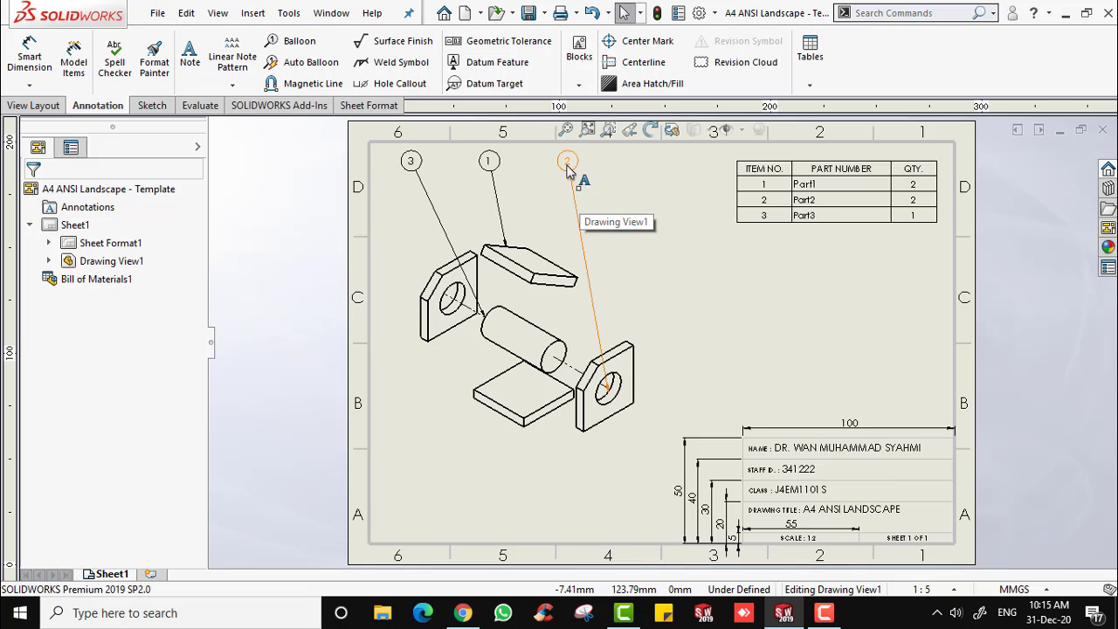
# - Reposition the balloons: 2 to the right of the right holed plate, 1 above right of the upper plate, and 3 below left of the cylinder
pyautogui.moveTo(567, 162); pyautogui.dragTo(676, 368)
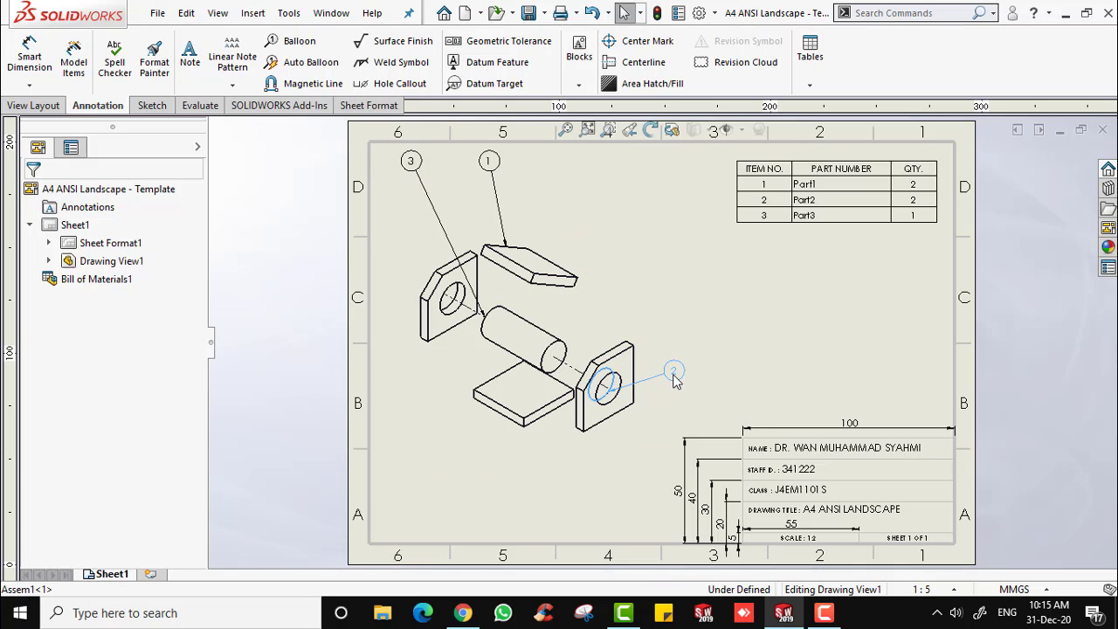
pyautogui.moveTo(488, 160); pyautogui.dragTo(612, 191)
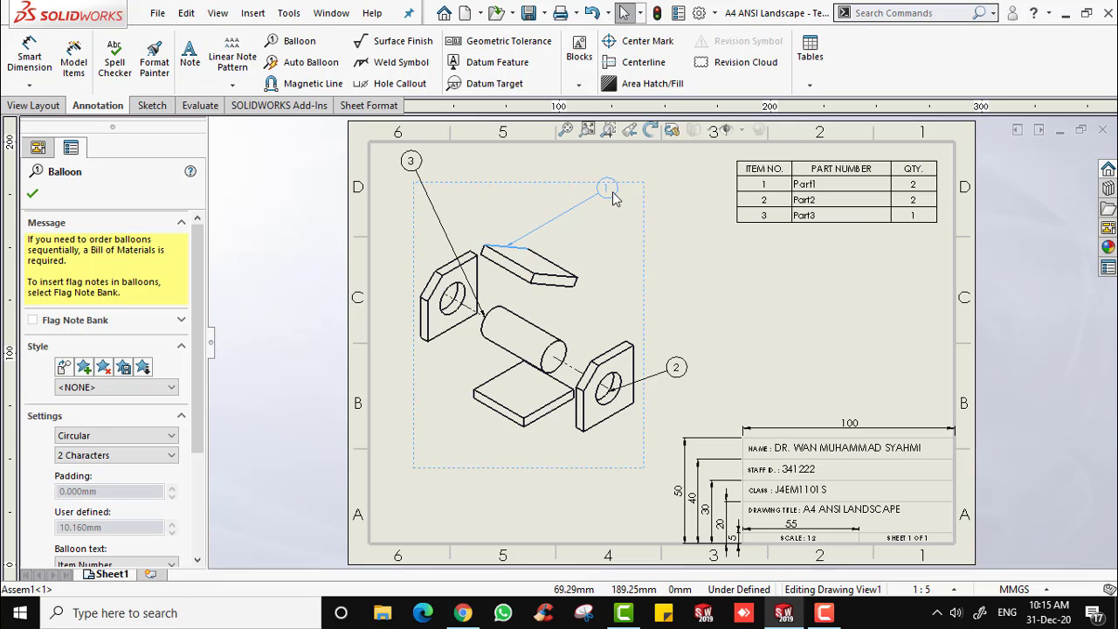
pyautogui.moveTo(414, 162); pyautogui.dragTo(411, 389)
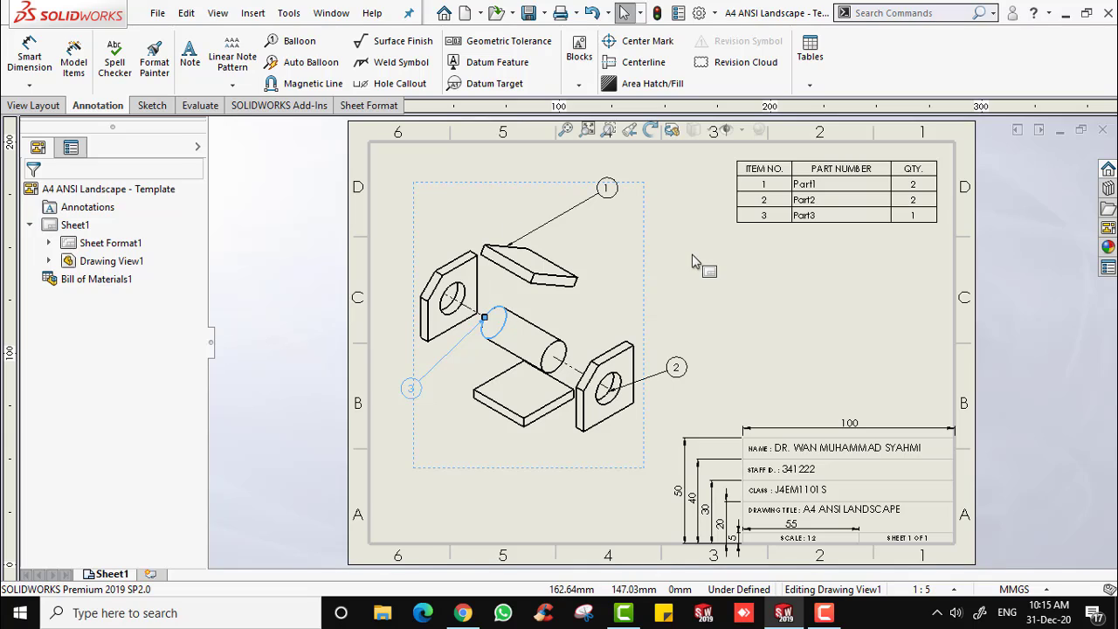
pyautogui.click(769, 287)
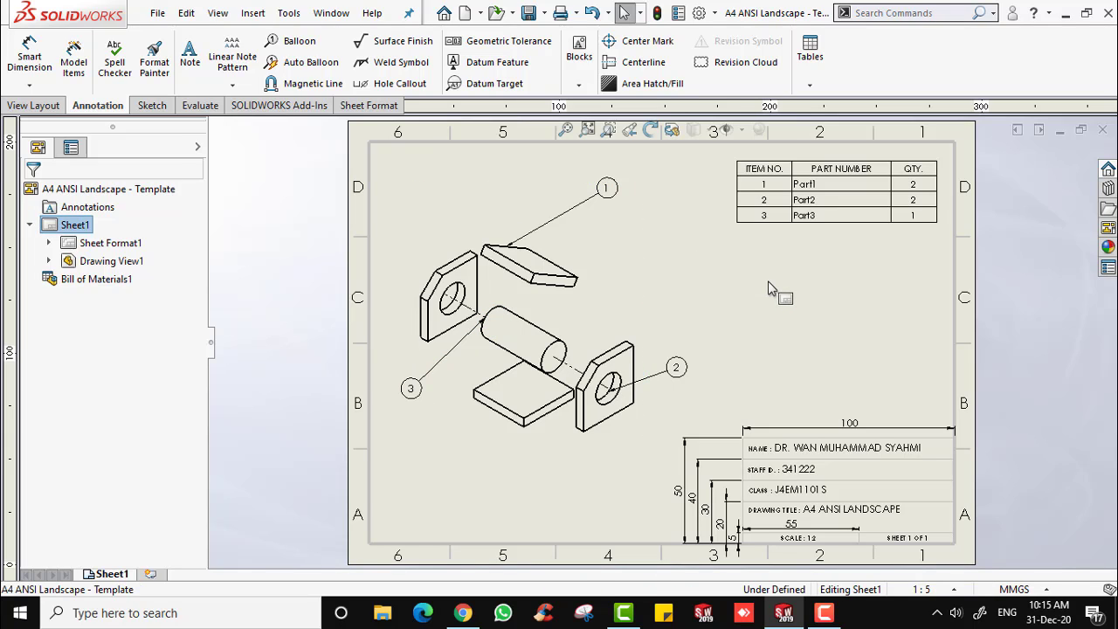